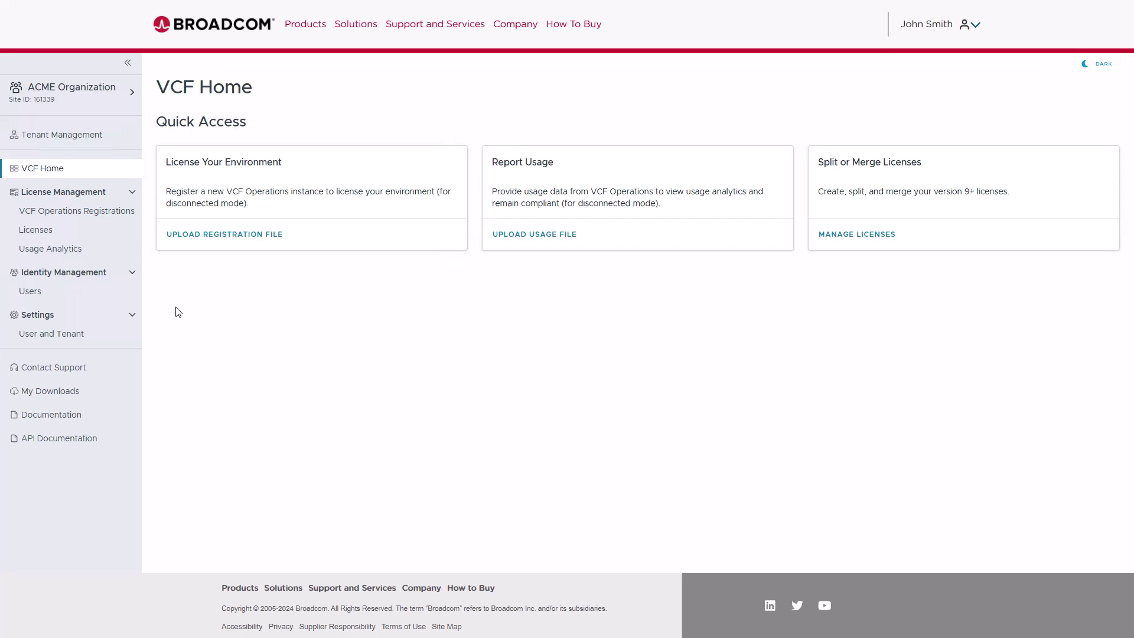
# - Show the Licenses list with the 30,000-core and 10,000-TiB default licenses
pyautogui.click(93, 237)
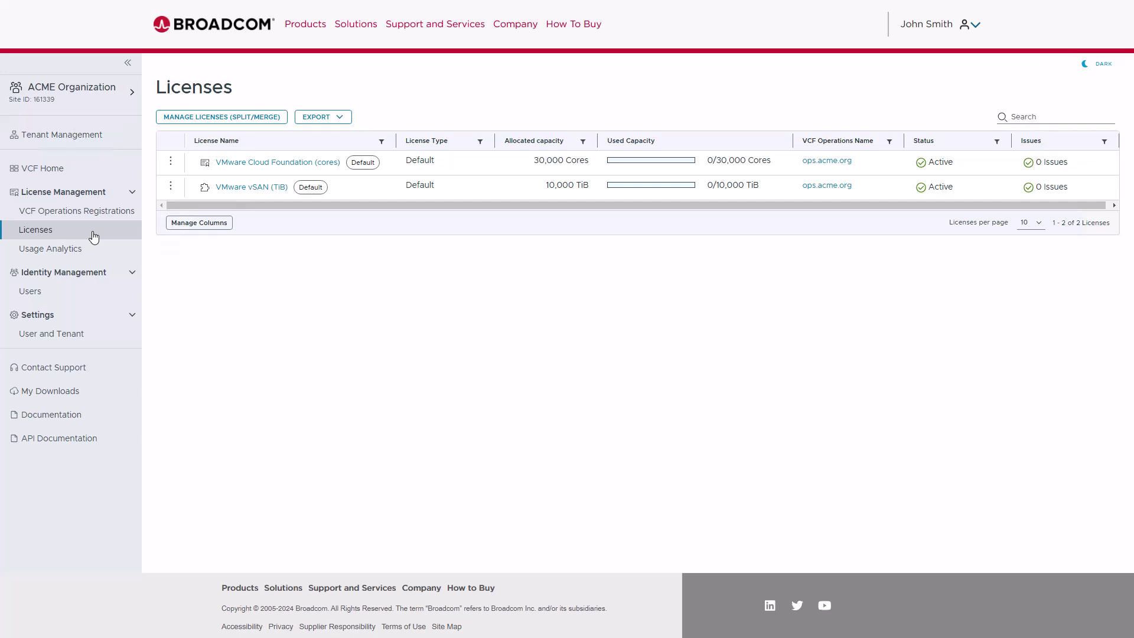
# - Open the VMware Cloud Foundation (cores) license details and check its available actions without choosing one
pyautogui.click(263, 164)
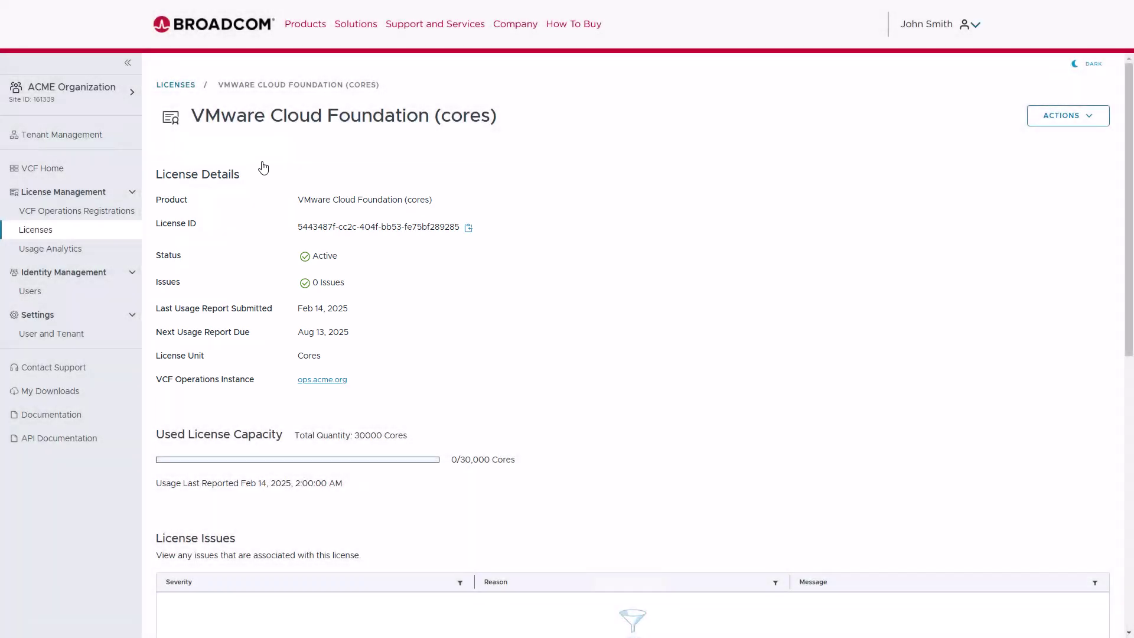
pyautogui.click(1091, 118)
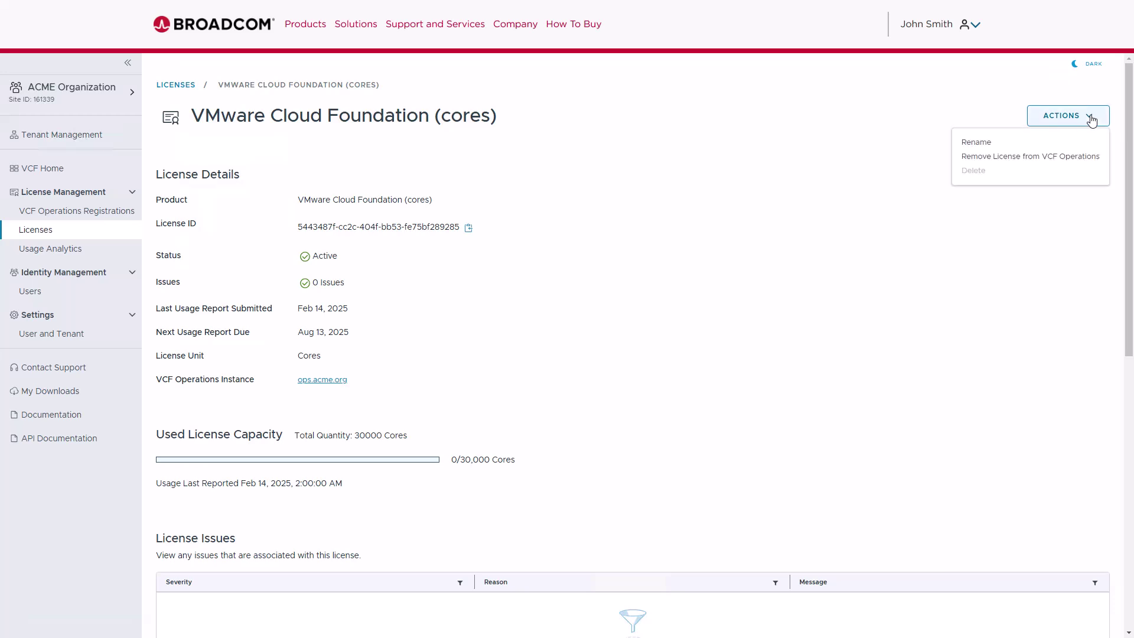
pyautogui.click(1092, 121)
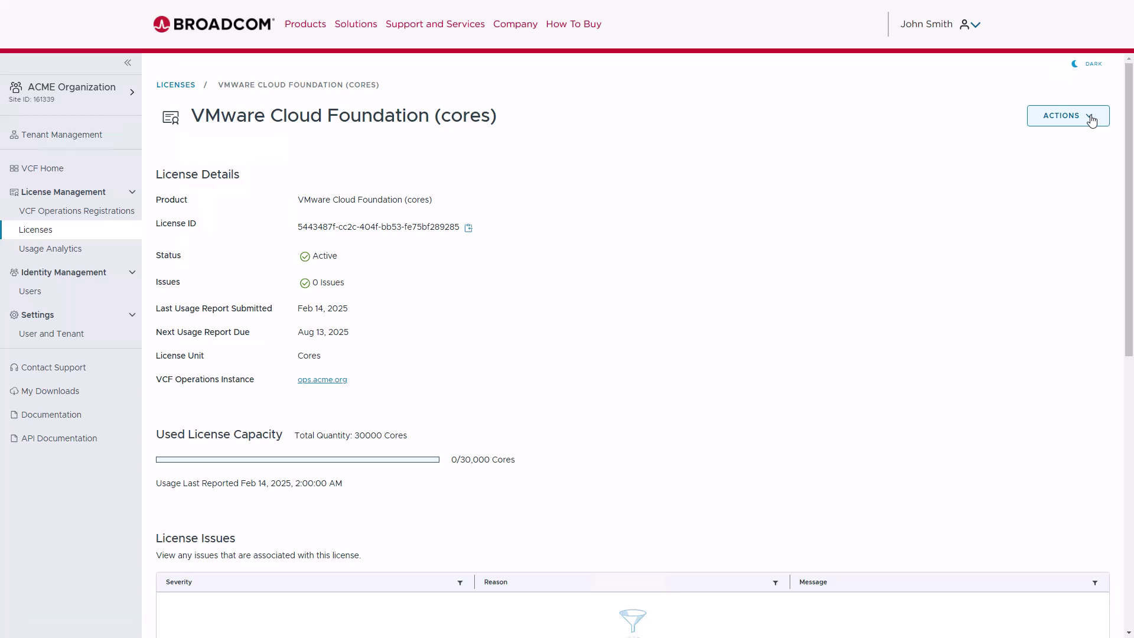
# - Scroll to the three 10,000-core subscriptions and the license history table
pyautogui.scroll(-9, 1092, 120)
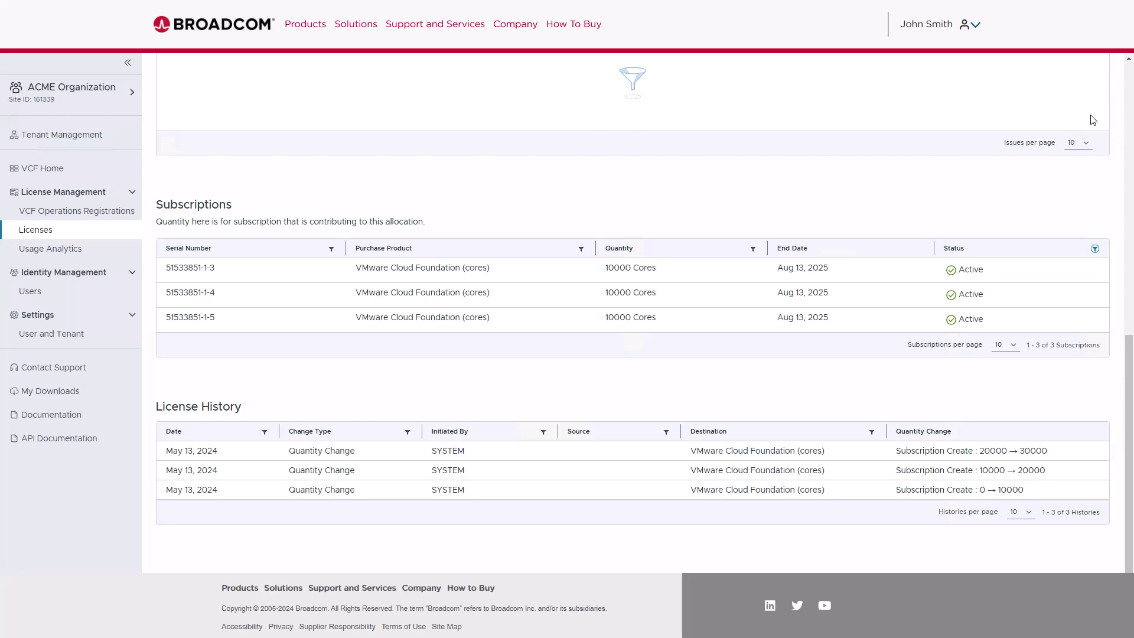
# - Return to the Licenses list showing the unused cores and TiB licenses
pyautogui.click(94, 237)
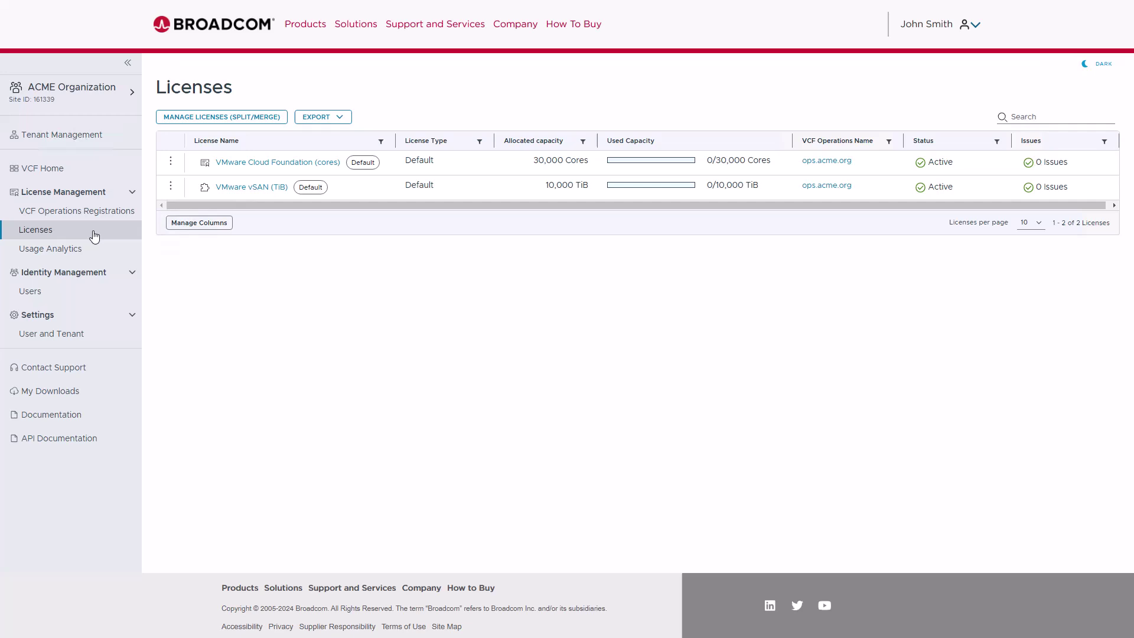
# - Split a new 1500-core 'Development' license from VMware Cloud Foundation (cores), leaving 28500
pyautogui.click(224, 122)
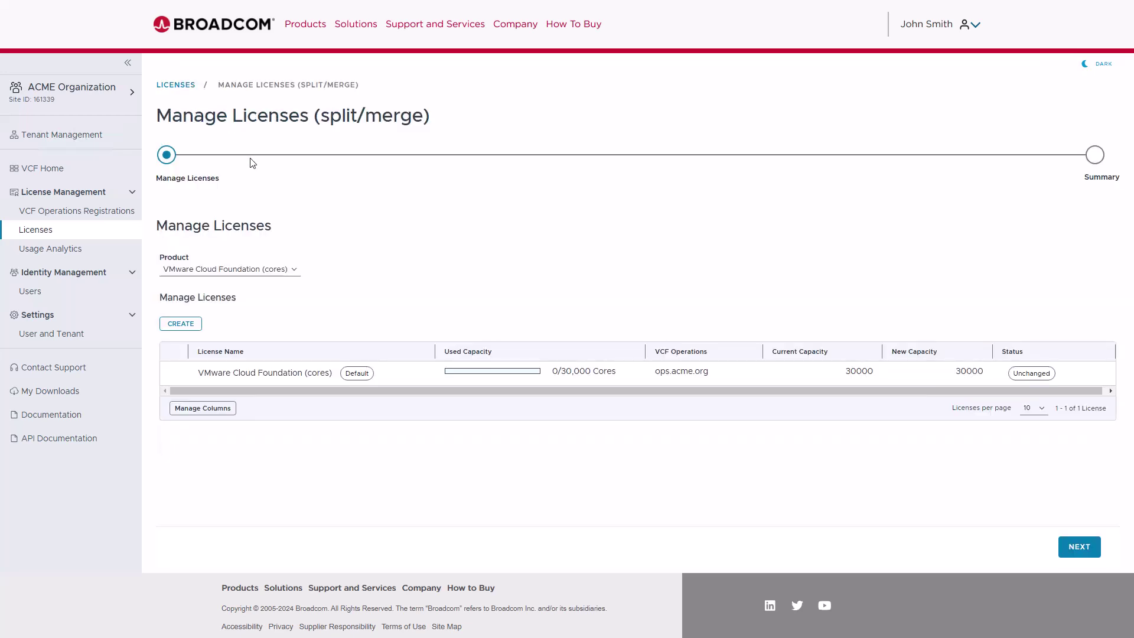
pyautogui.click(294, 270)
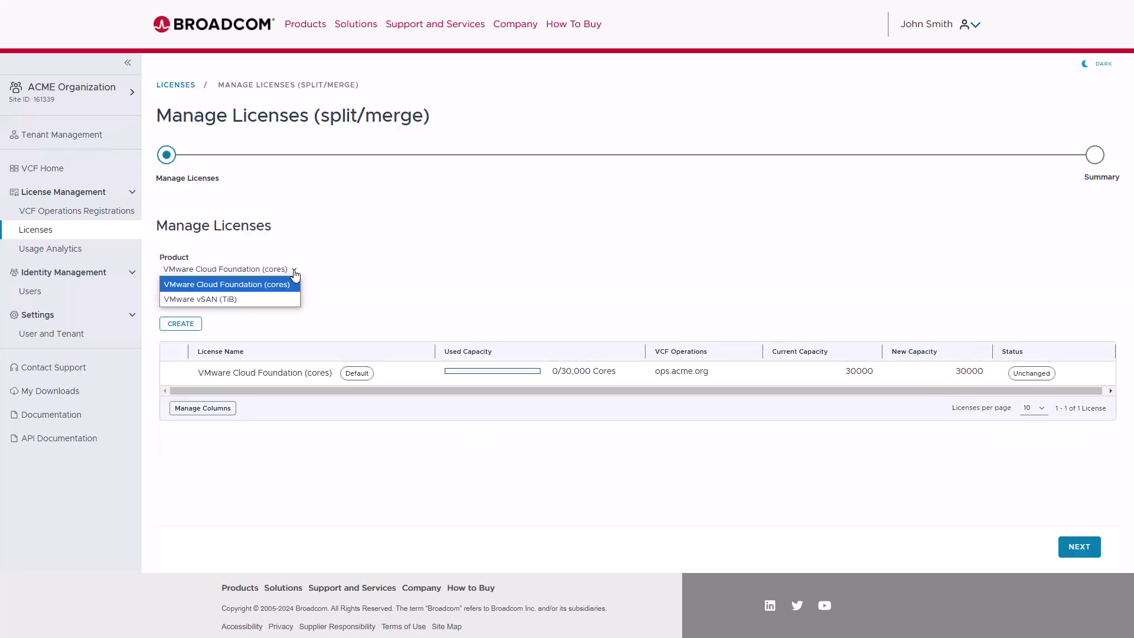
pyautogui.click(295, 278)
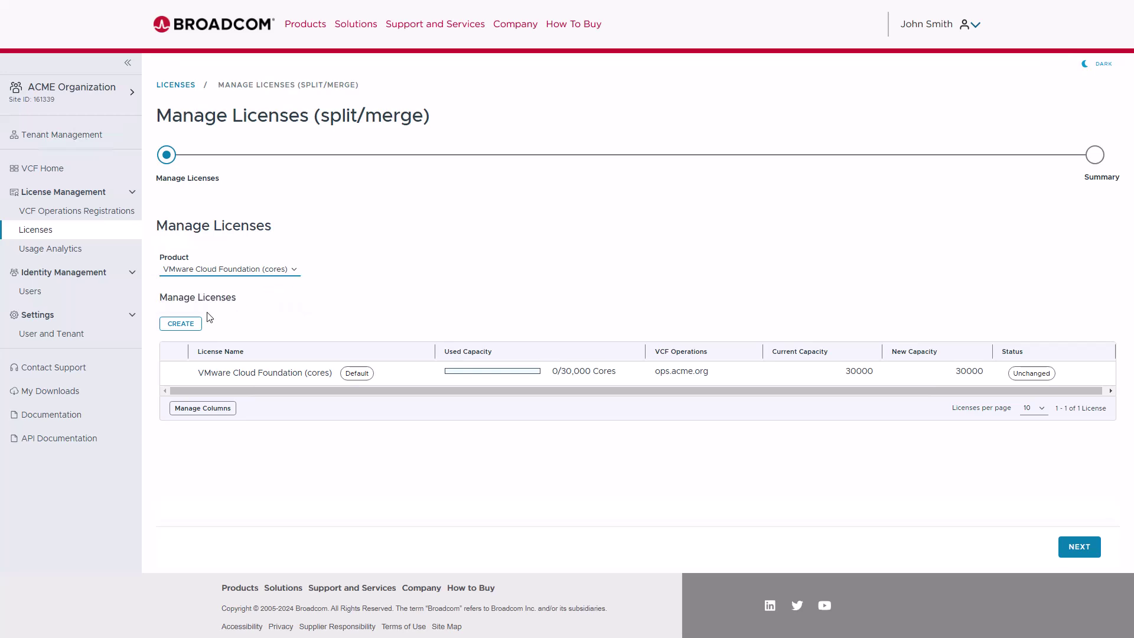
pyautogui.click(187, 330)
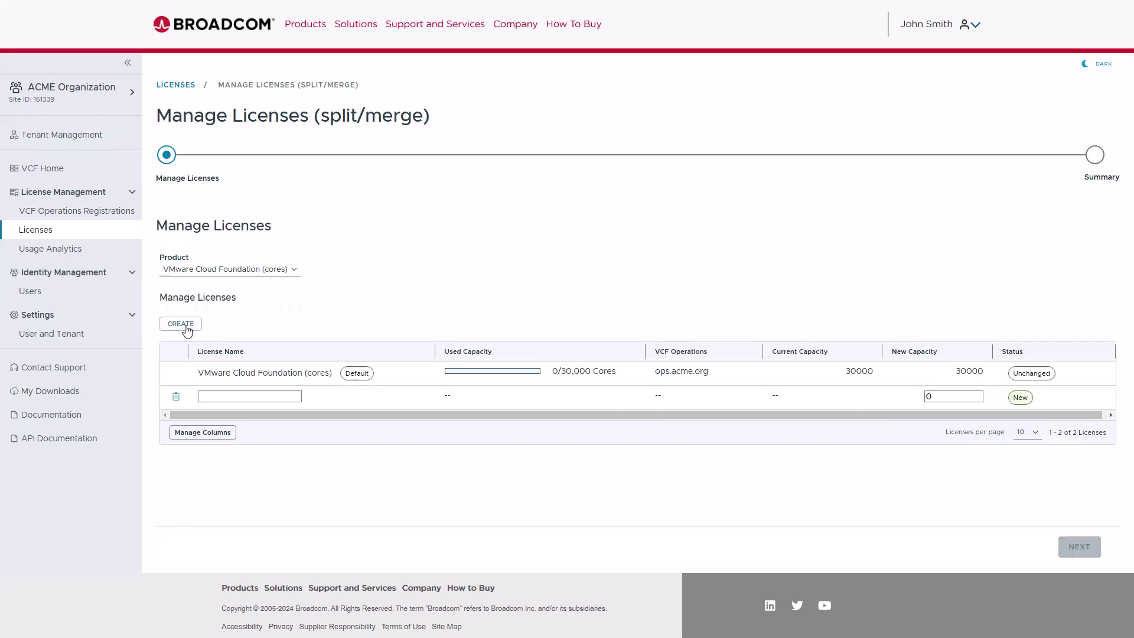
pyautogui.click(211, 394)
pyautogui.write('Development')
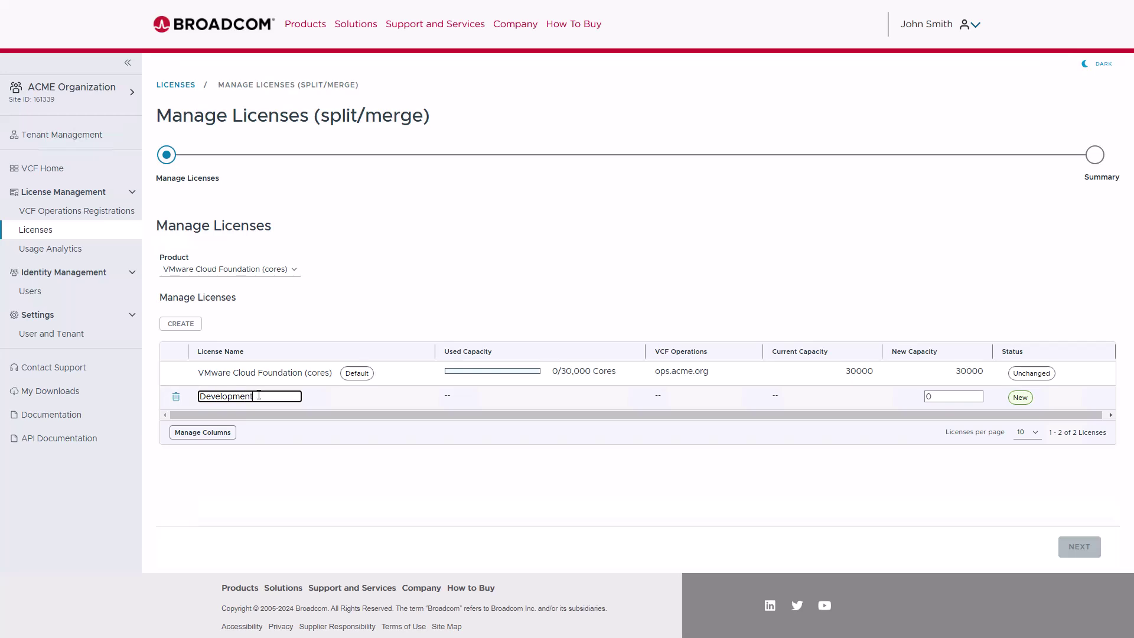
pyautogui.doubleClick(956, 396)
pyautogui.write('1500')
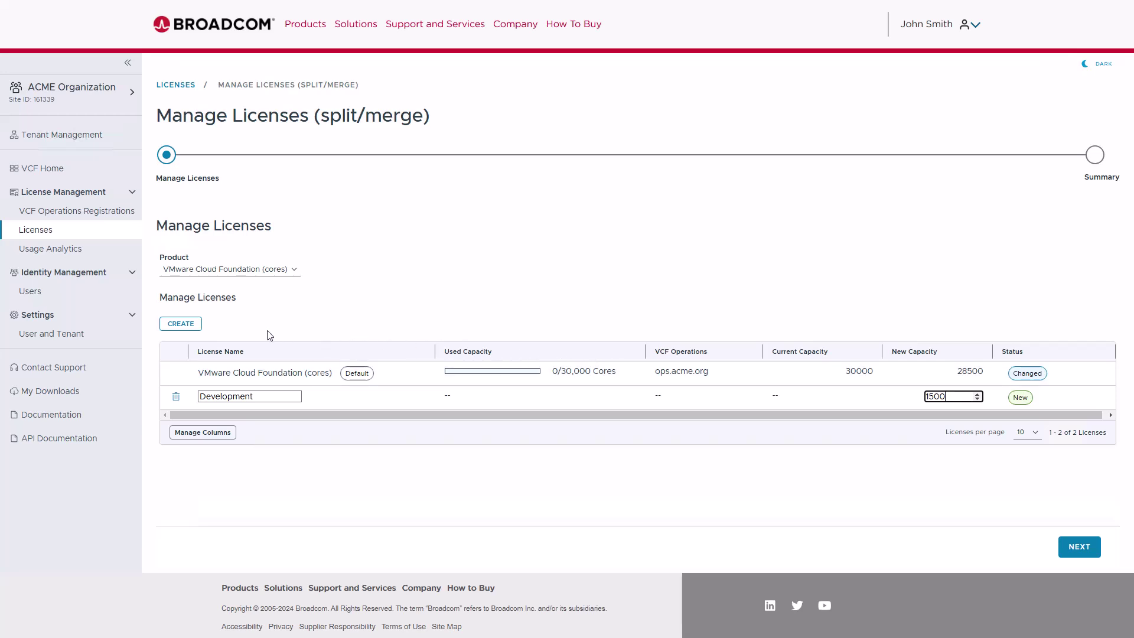
# - Add a 500-core 'Test' split license, reducing the default to 28000
pyautogui.click(197, 327)
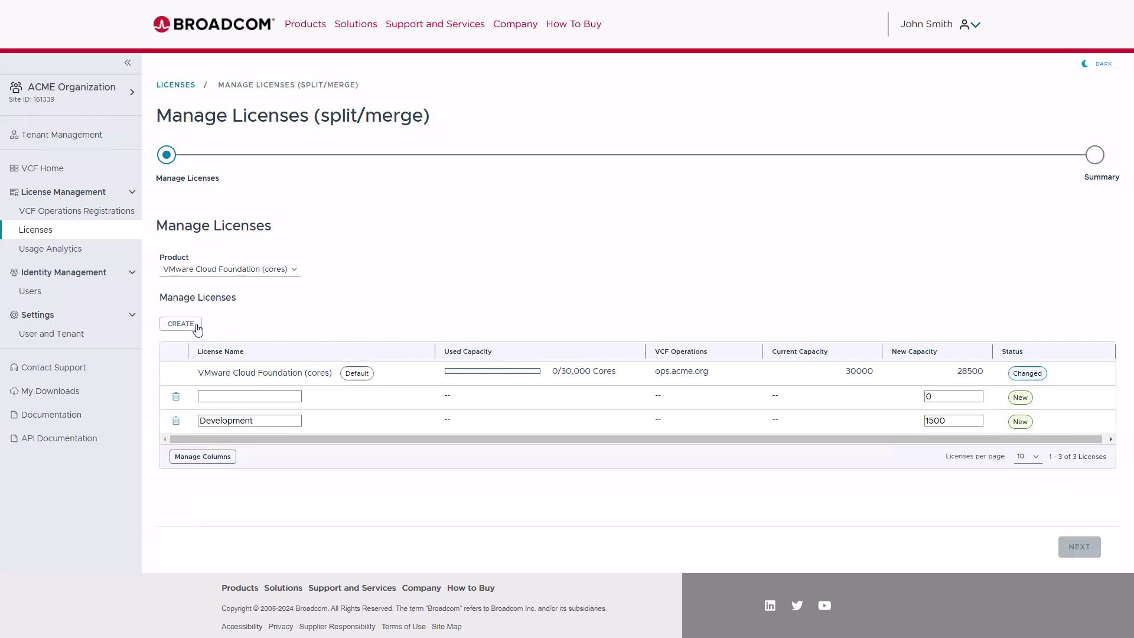
pyautogui.click(206, 394)
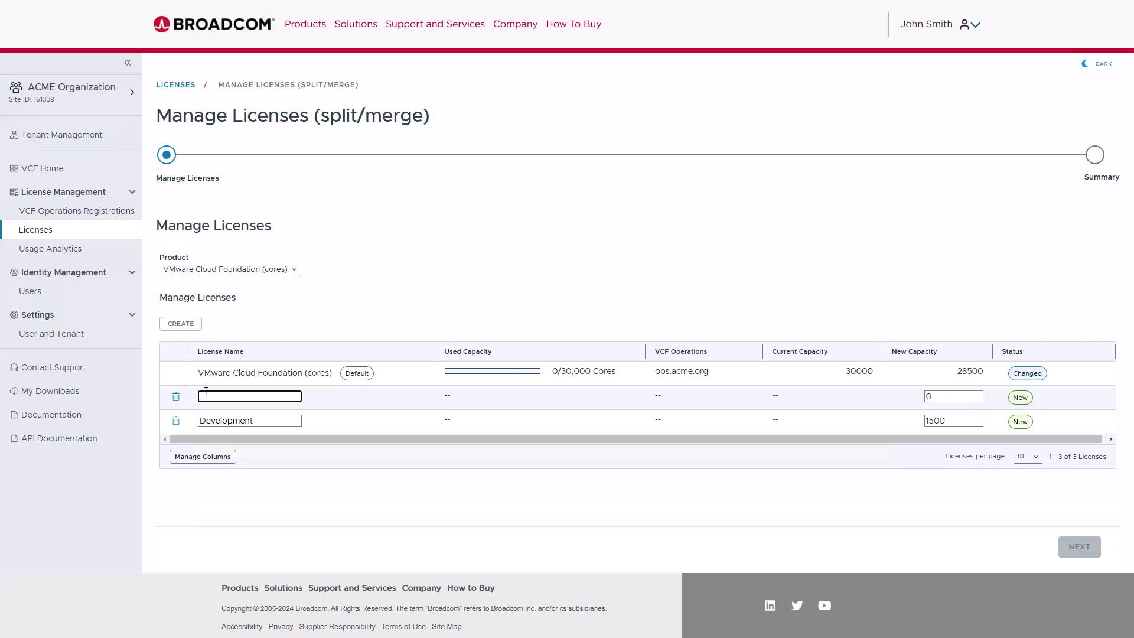
pyautogui.write('Test')
pyautogui.click(940, 396)
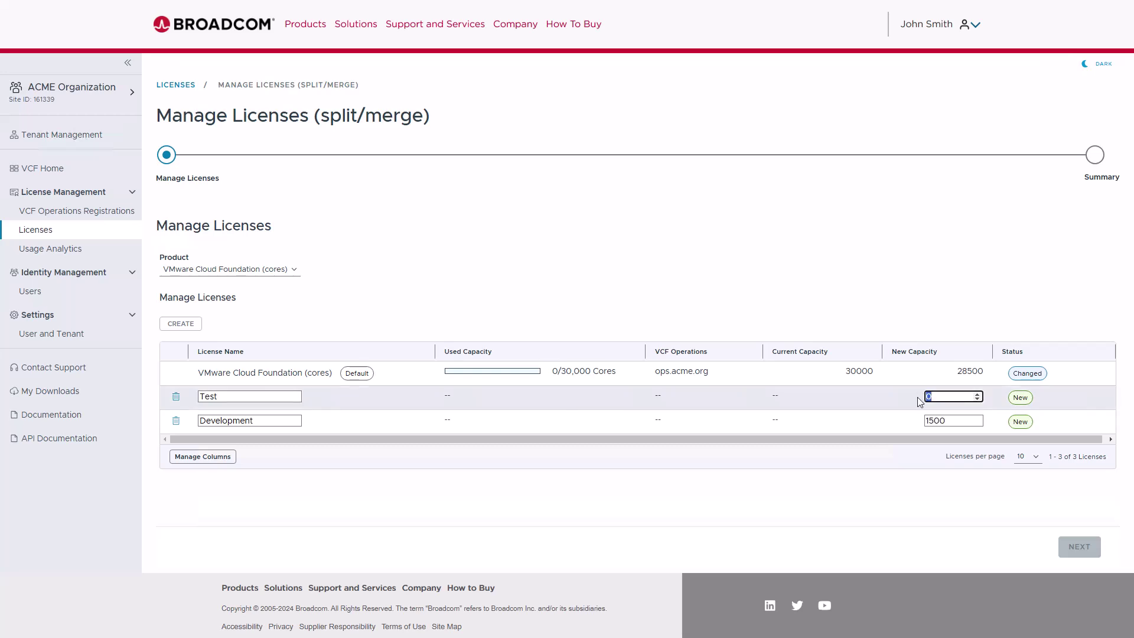
pyautogui.write('500')
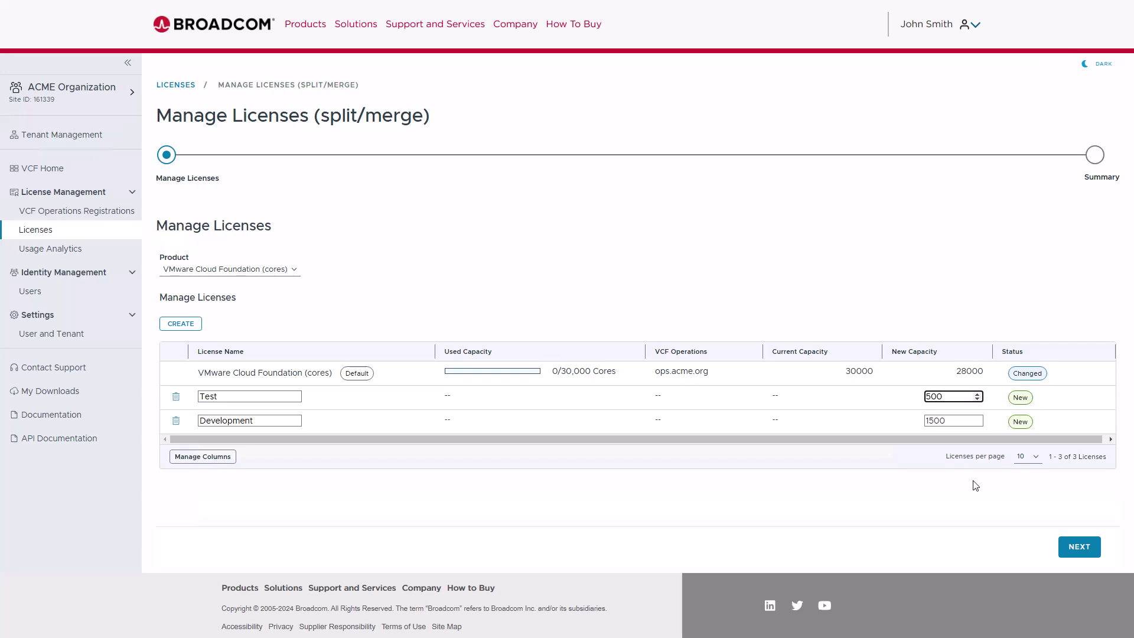
# - Review the summary and finish the split creating Development (1,500) and Test (500)
pyautogui.click(1079, 548)
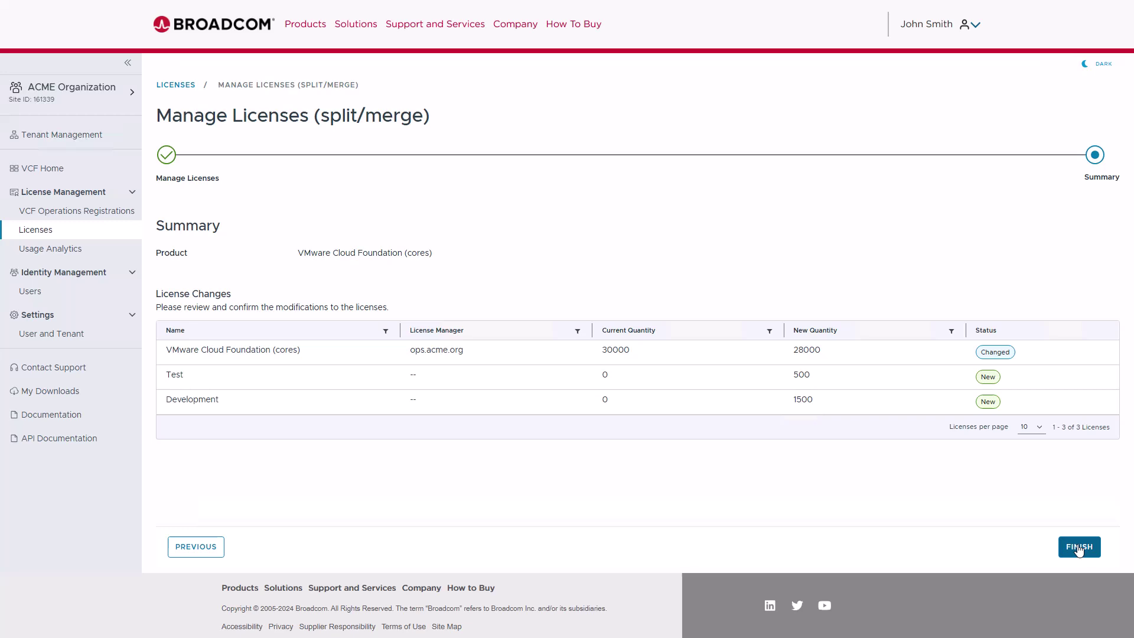
pyautogui.click(1079, 548)
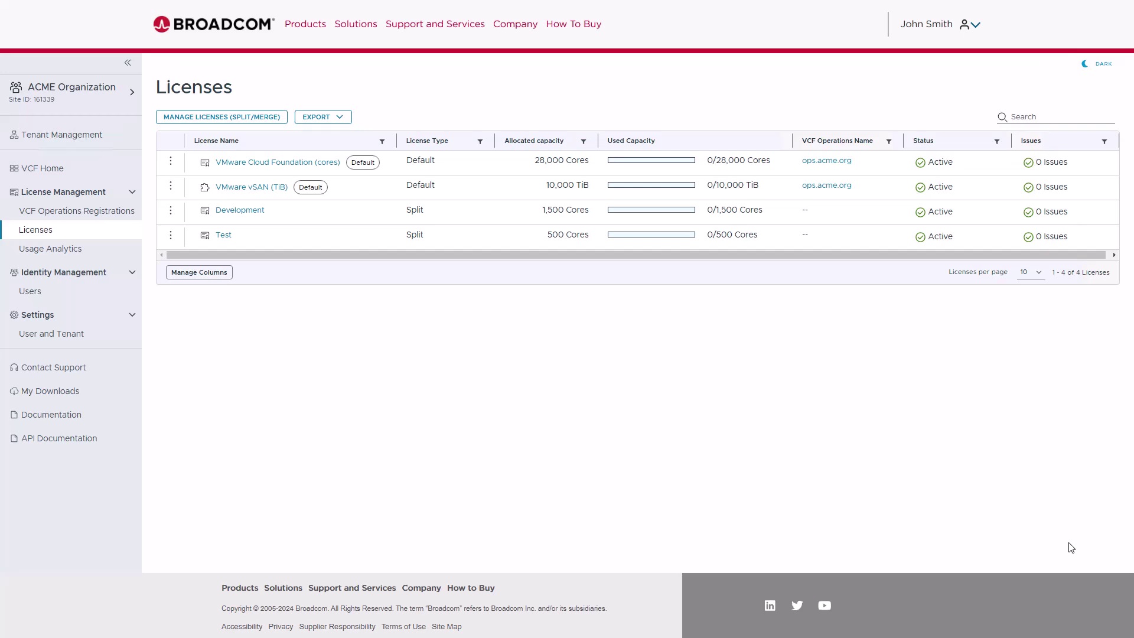
# - Reopen split/merge and change Development to 500 cores and Test to 1500
pyautogui.click(225, 122)
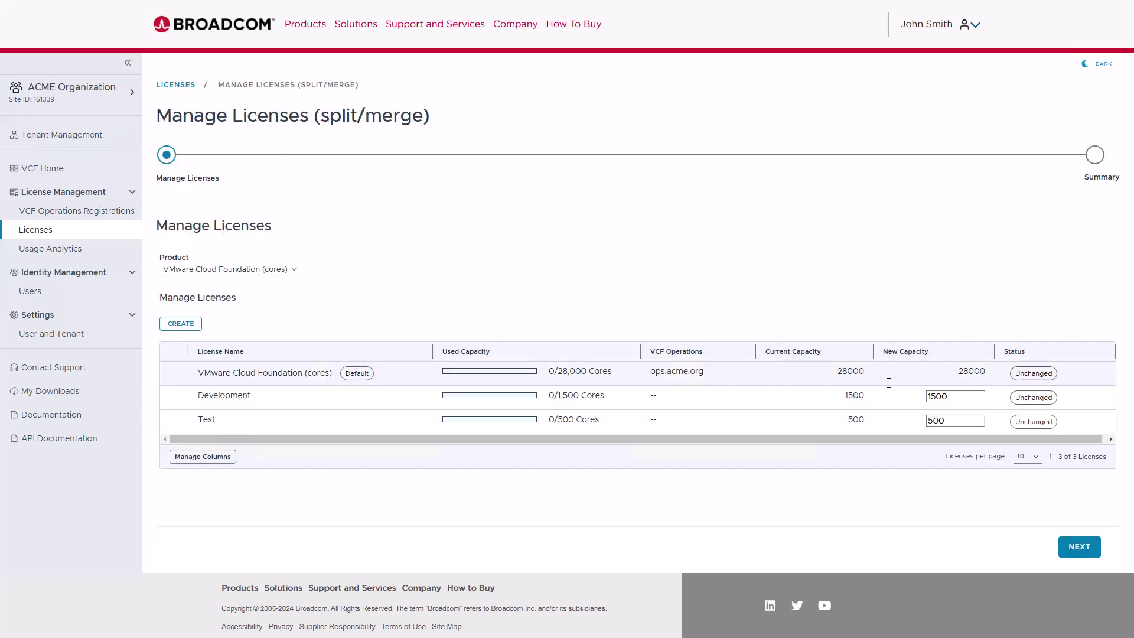
pyautogui.click(933, 397)
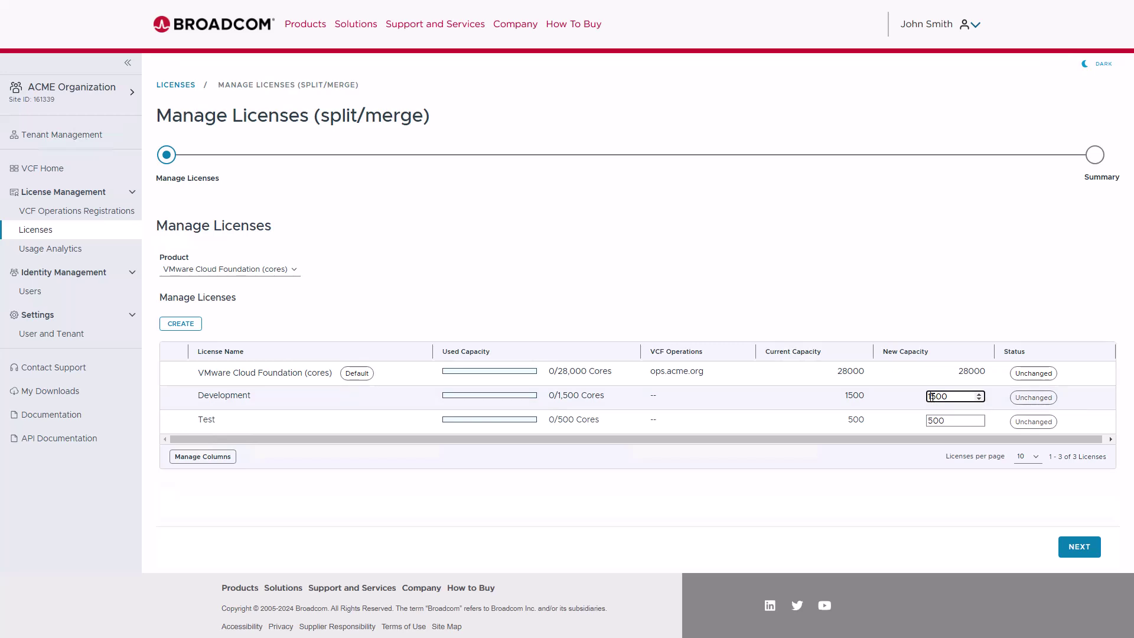
pyautogui.press('BackSpace')
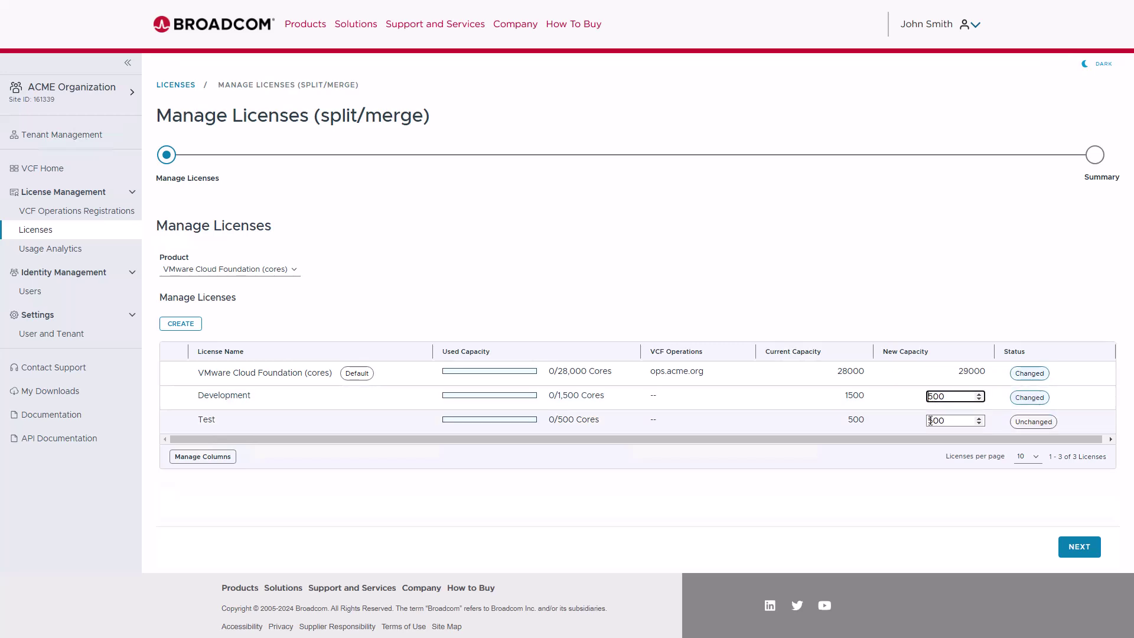
pyautogui.click(930, 421)
pyautogui.write('1')
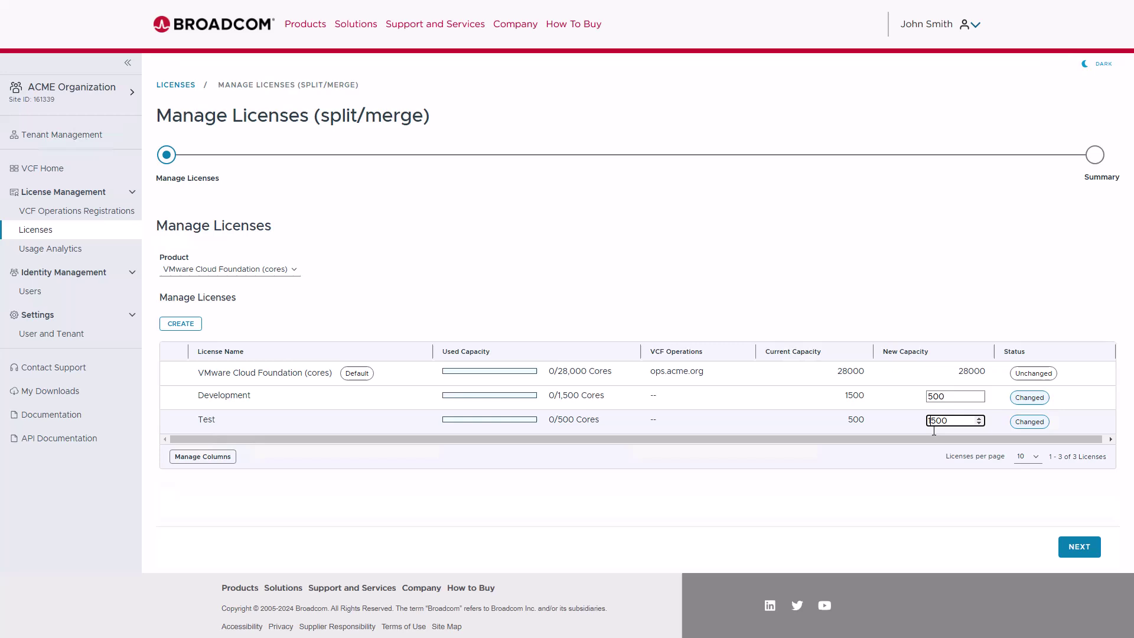
pyautogui.click(1012, 497)
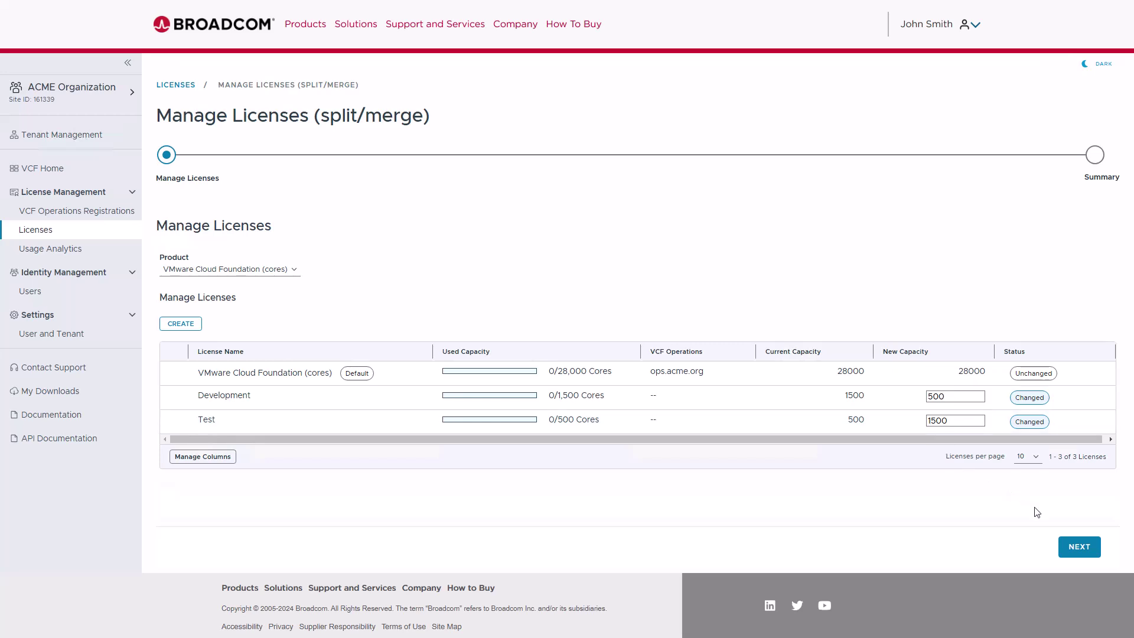
# - Review and apply the swap: Development 500 cores, Test 1,500 cores
pyautogui.click(1080, 548)
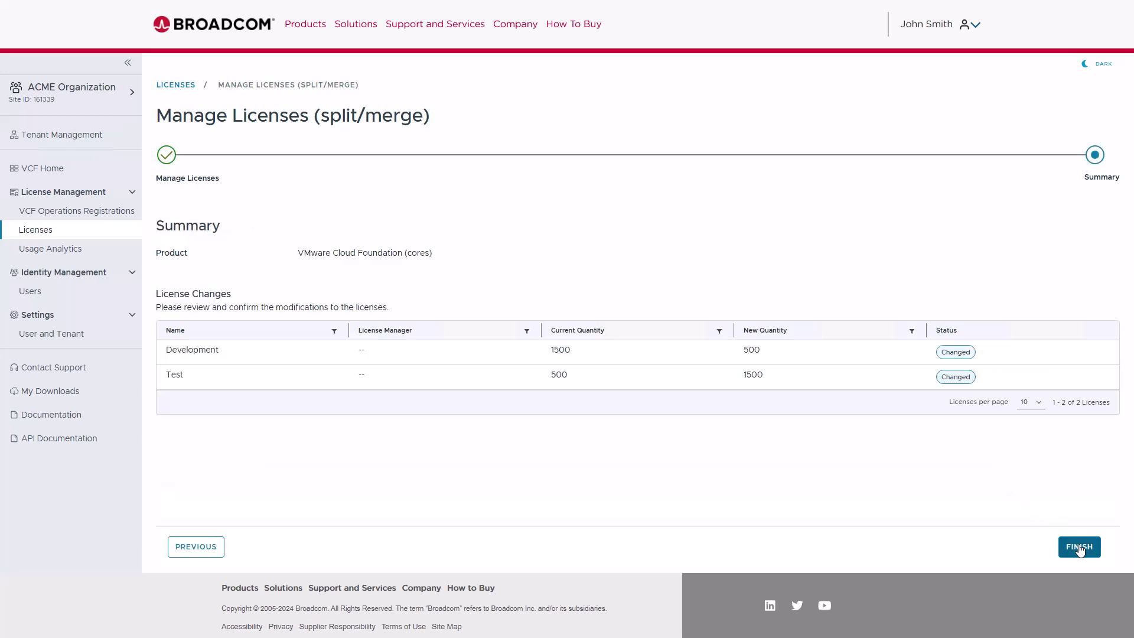
pyautogui.click(1080, 548)
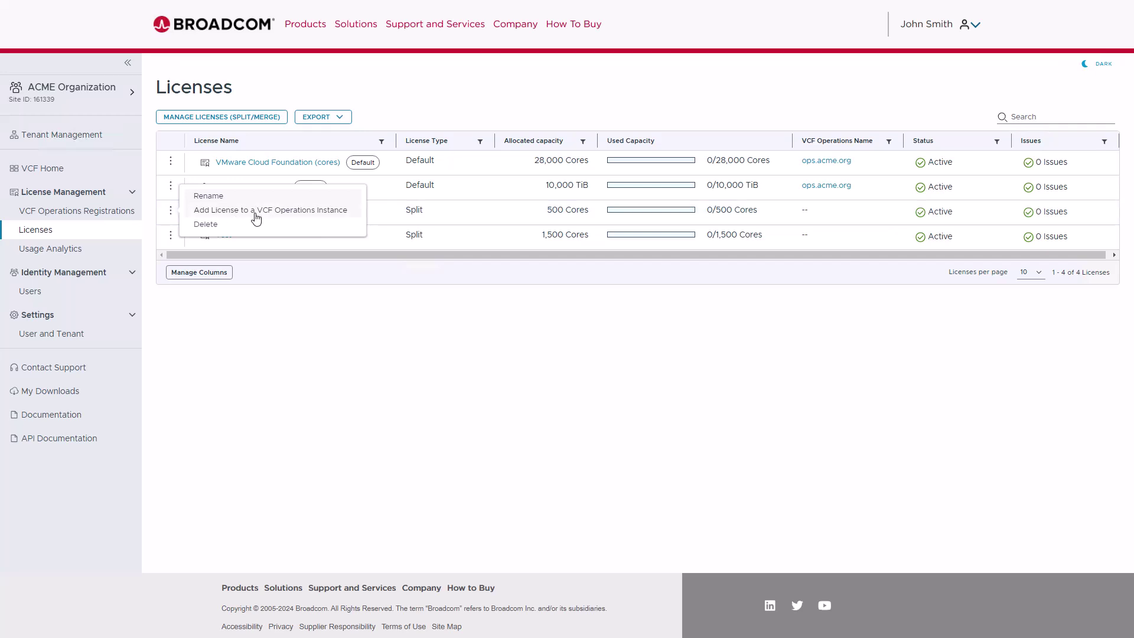
# - Add the 500-core Development license to the connected ops.acme.org VCF Operations instance
pyautogui.click(271, 216)
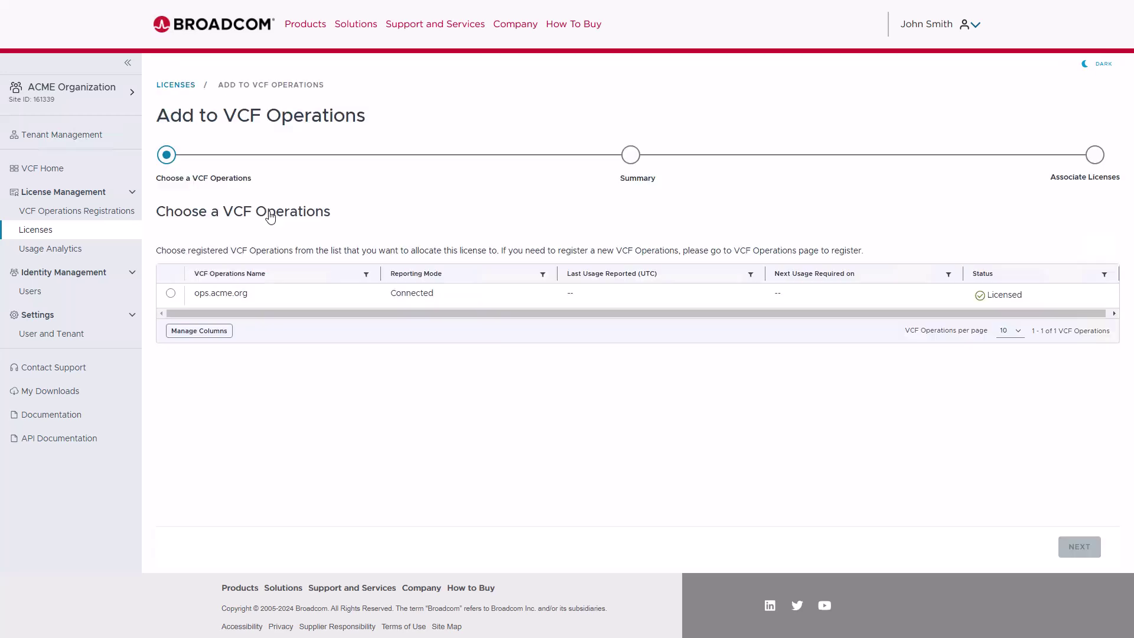
pyautogui.click(171, 297)
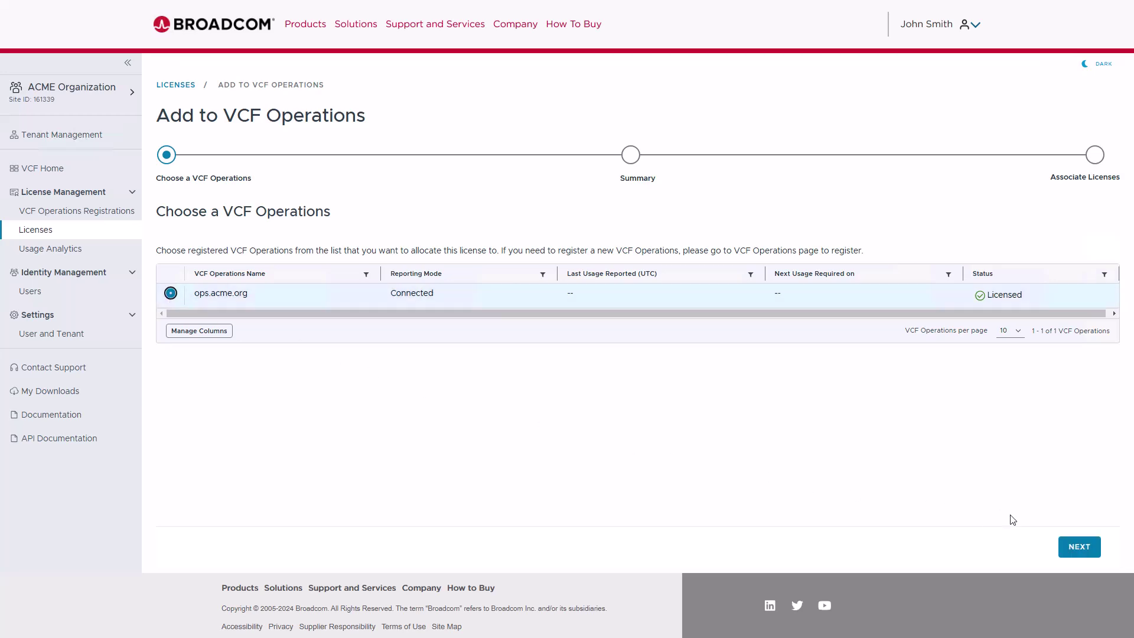
pyautogui.click(1080, 547)
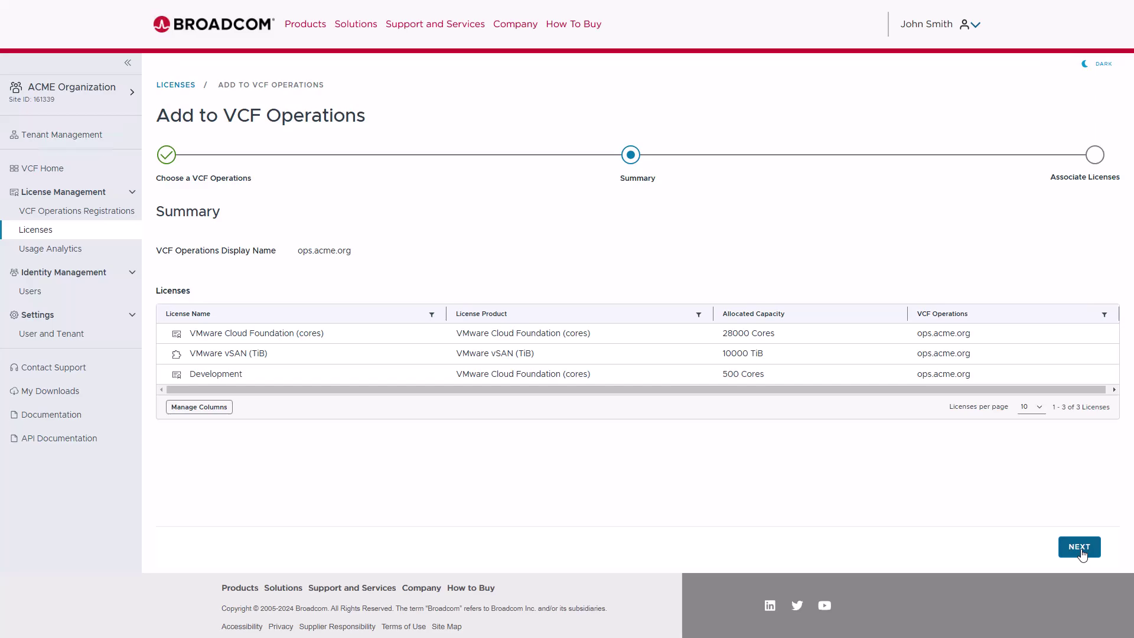
pyautogui.click(1081, 551)
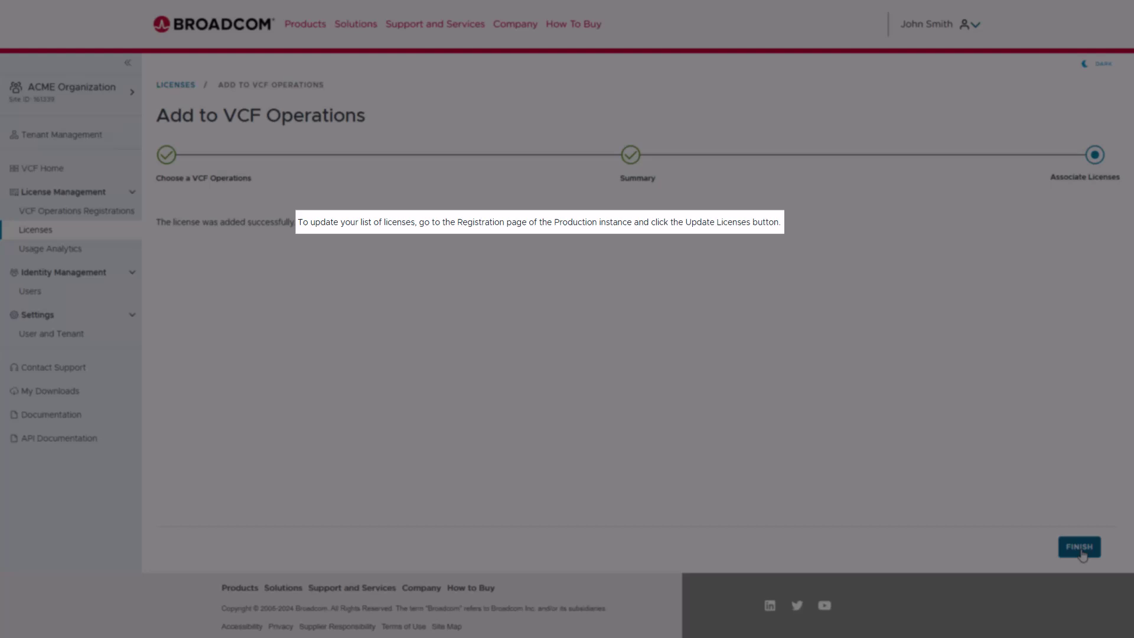
pyautogui.click(1081, 552)
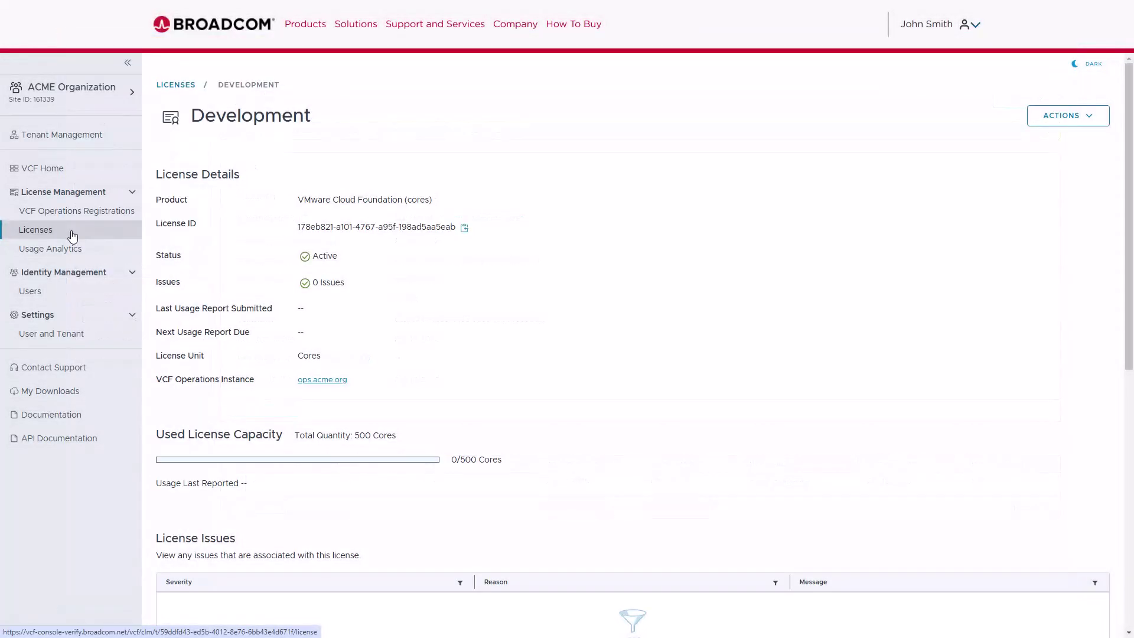
# - Dissociate the Development license from ops.acme.org so it shows no VCF Operations instance
pyautogui.click(72, 236)
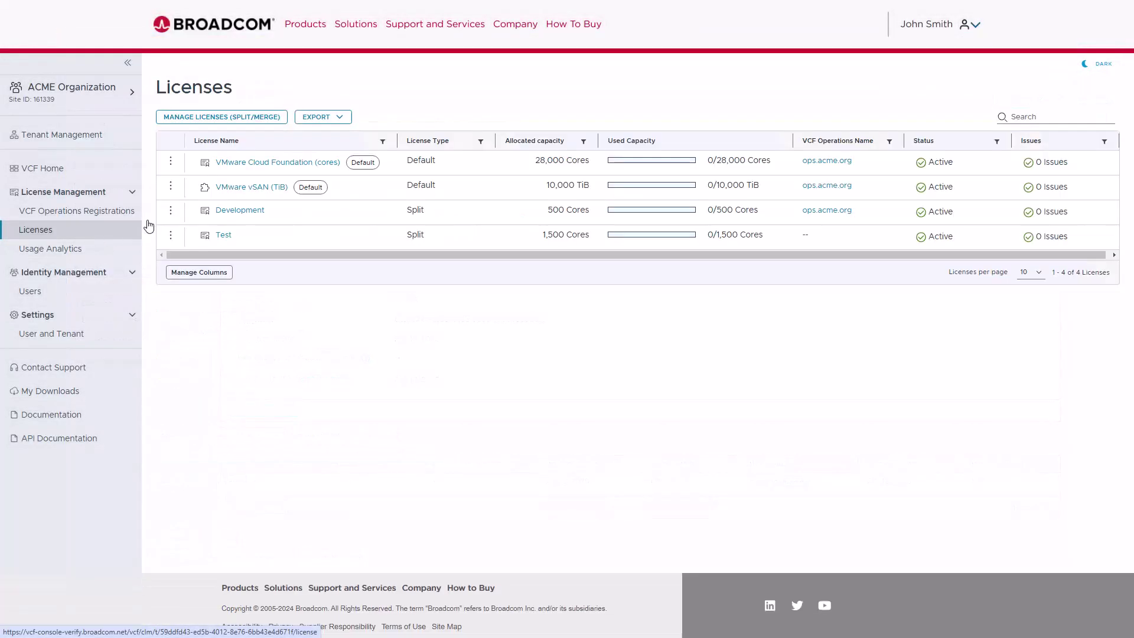
pyautogui.click(173, 212)
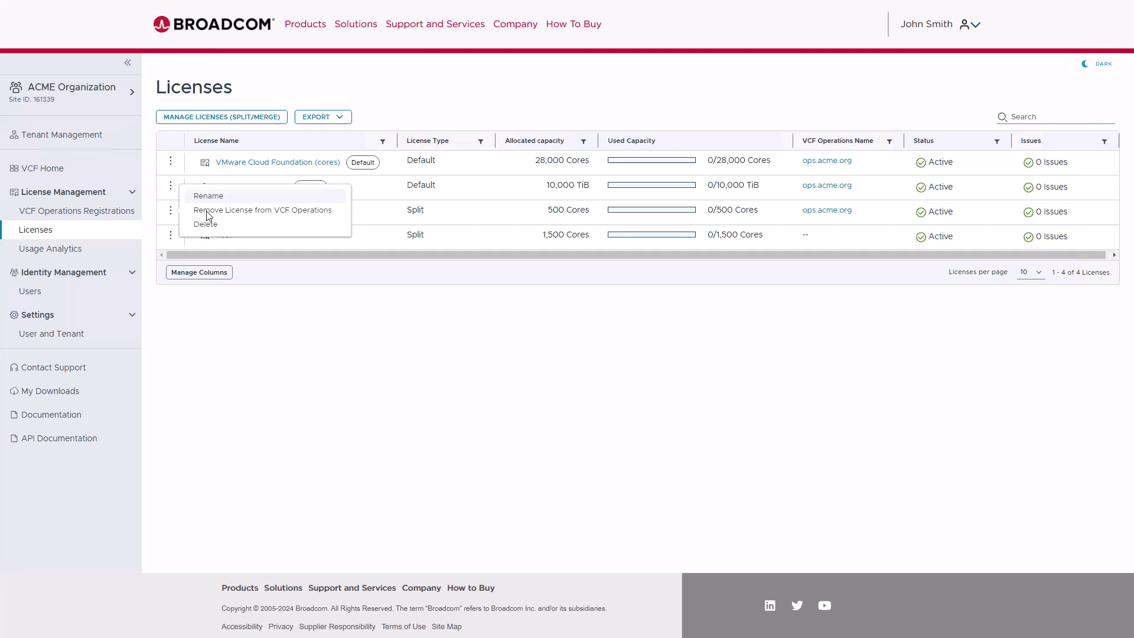
pyautogui.click(273, 214)
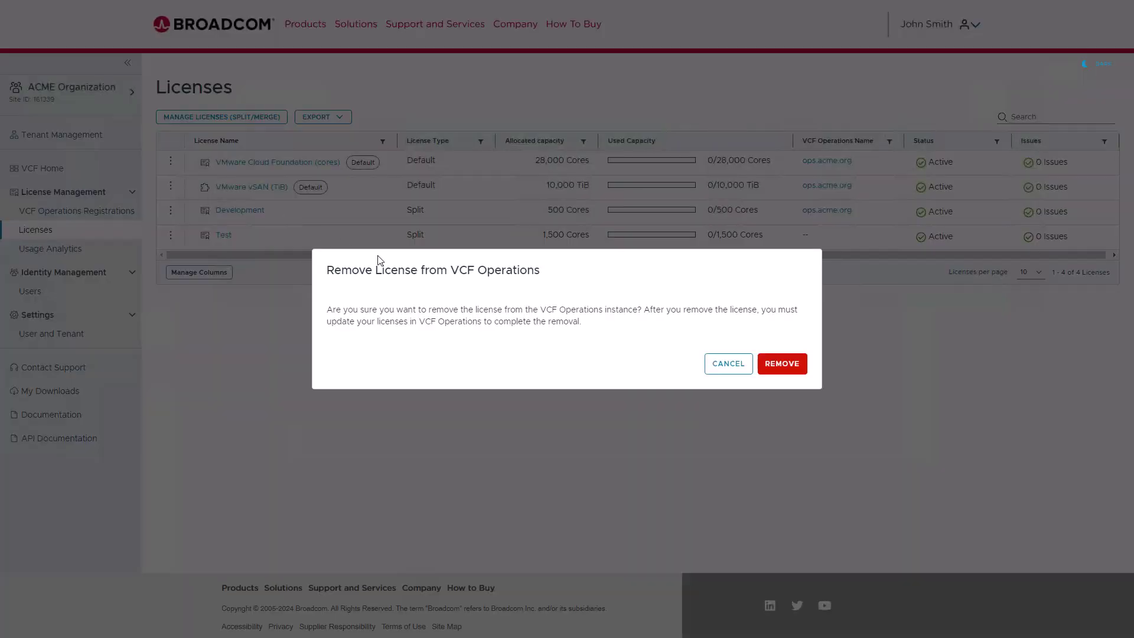
pyautogui.click(781, 367)
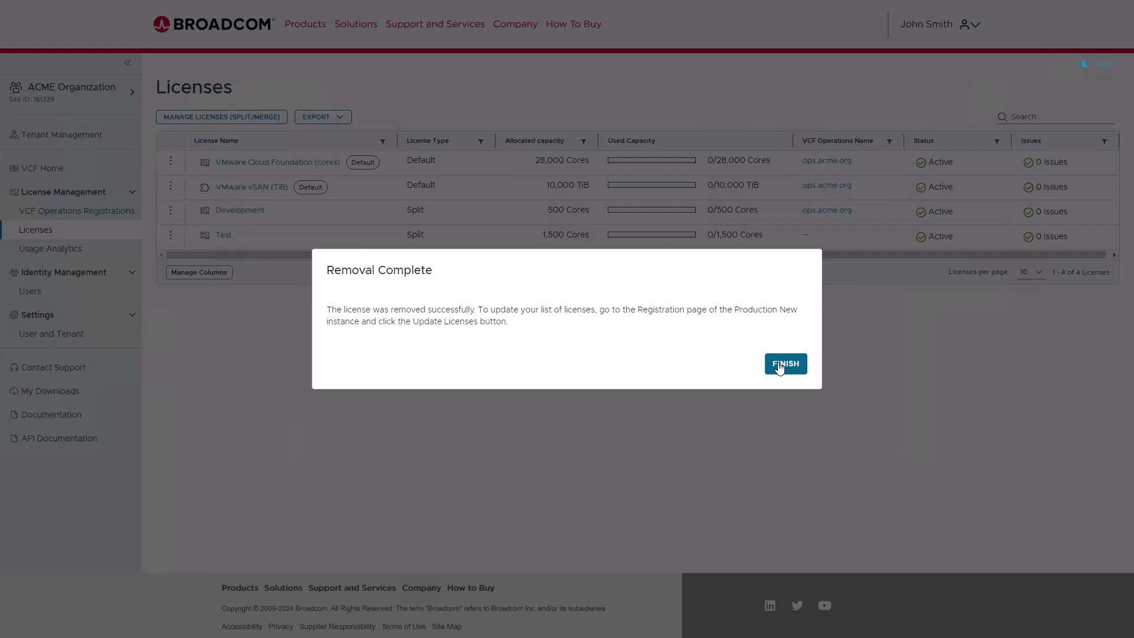
pyautogui.click(780, 367)
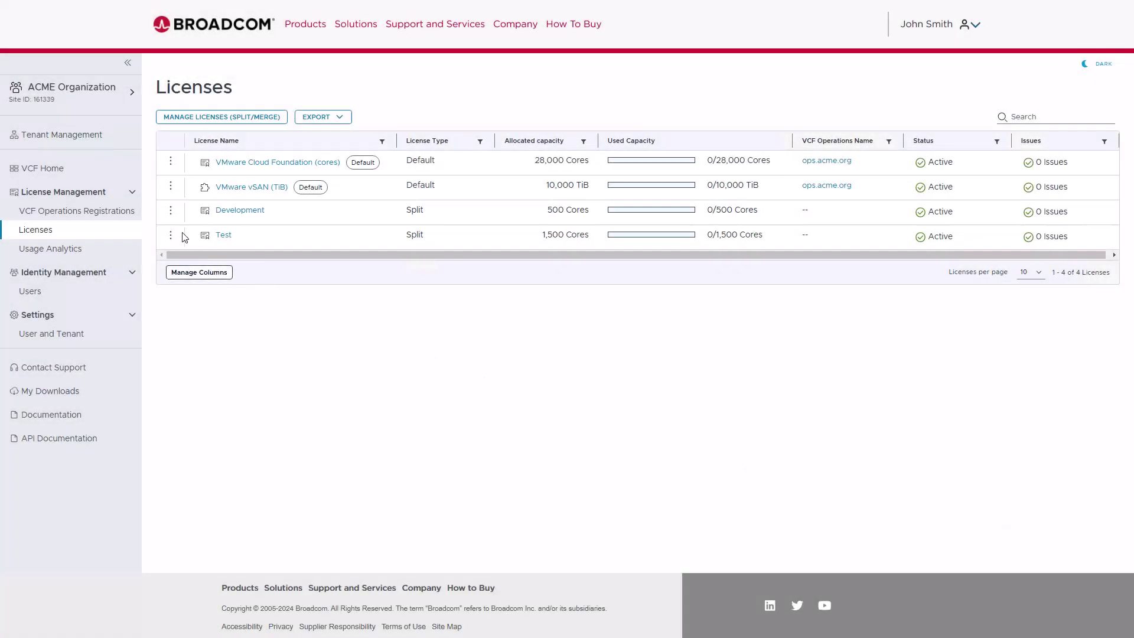
# - Link the Development license to the disconnected ops.acme.org instance and generate its license file
pyautogui.click(170, 212)
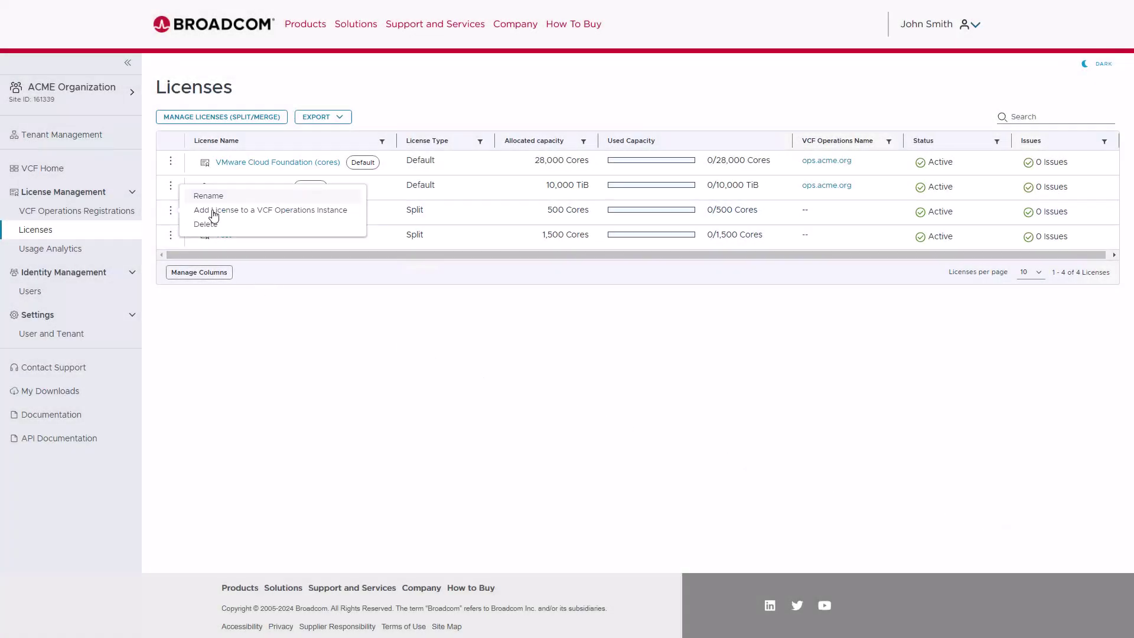
pyautogui.click(243, 211)
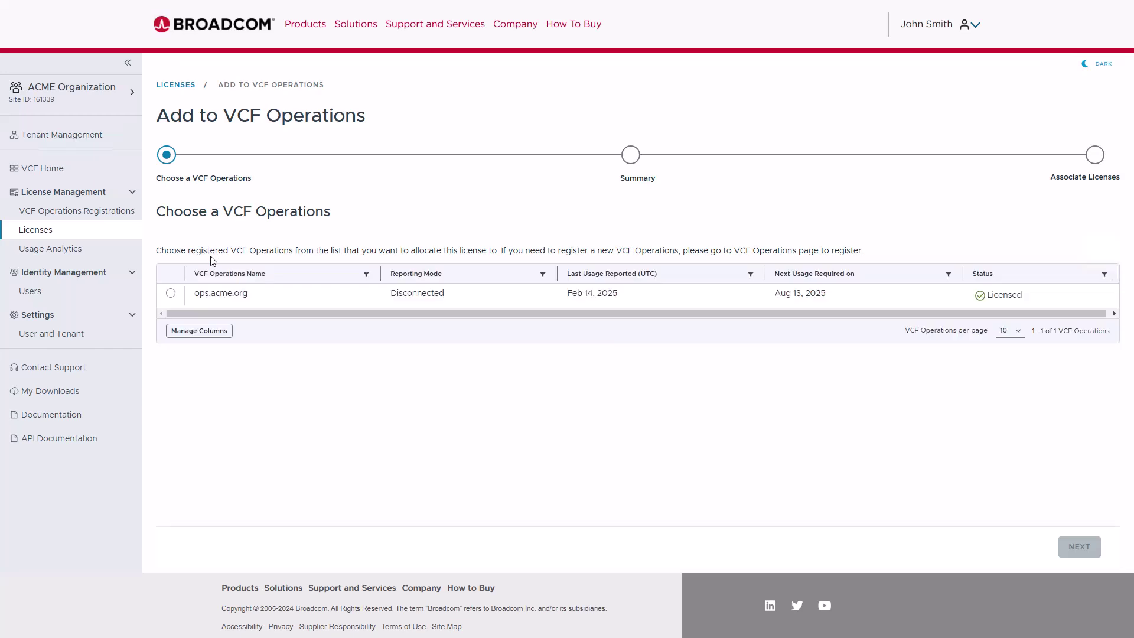
pyautogui.click(171, 293)
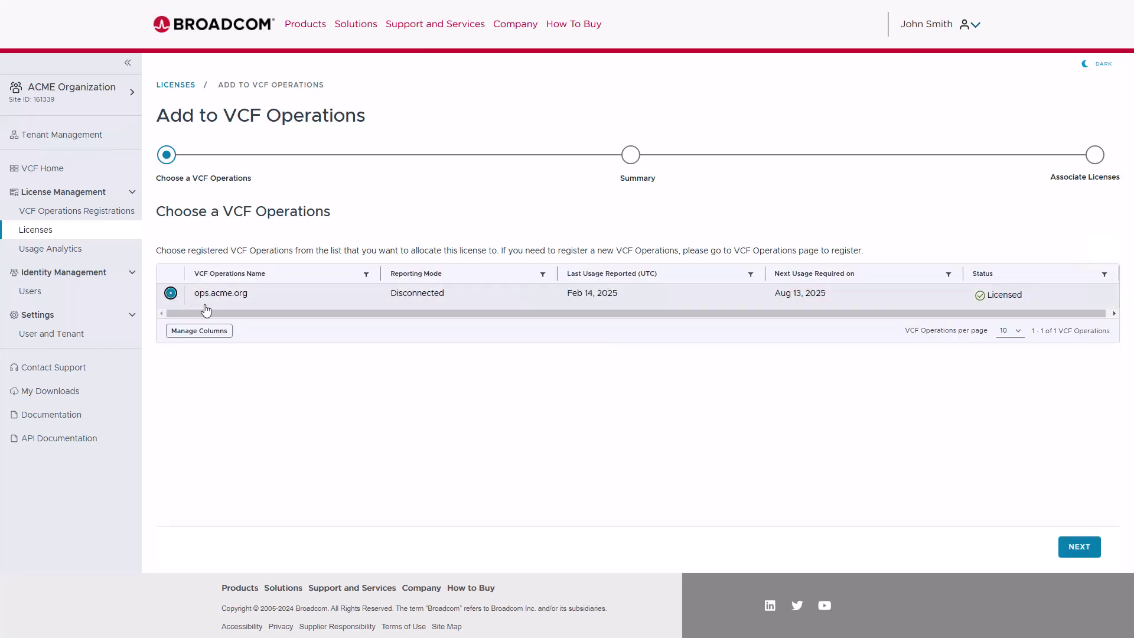
pyautogui.click(1079, 551)
pyautogui.click(1079, 550)
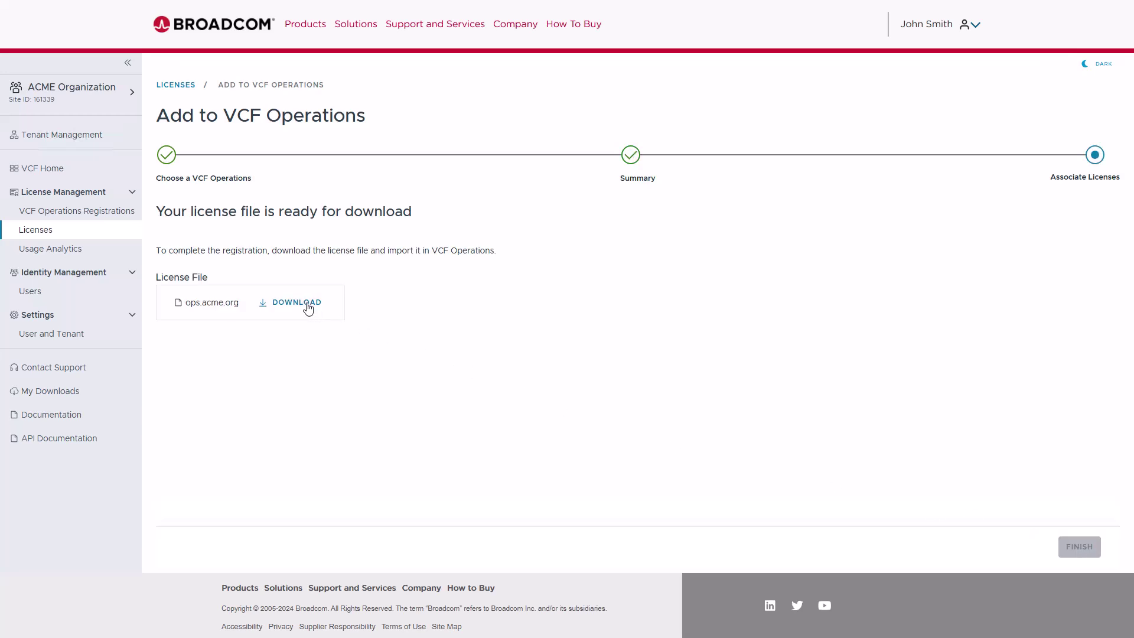
# - Save the generated Development .lic file to Downloads and finish adding the license
pyautogui.click(297, 302)
pyautogui.click(713, 395)
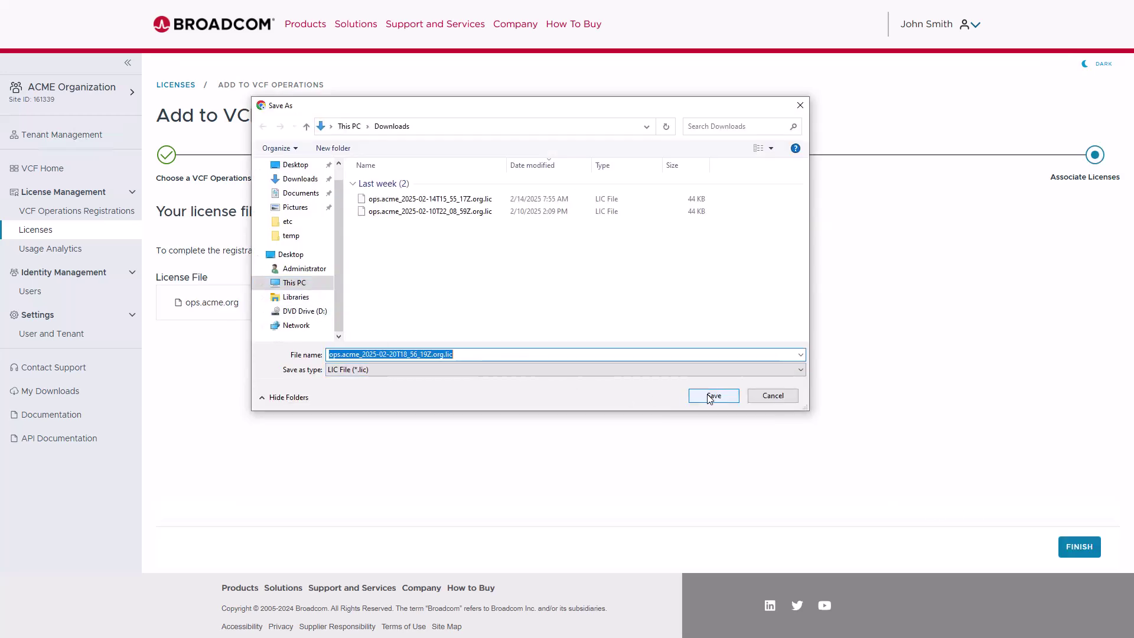
pyautogui.click(1070, 546)
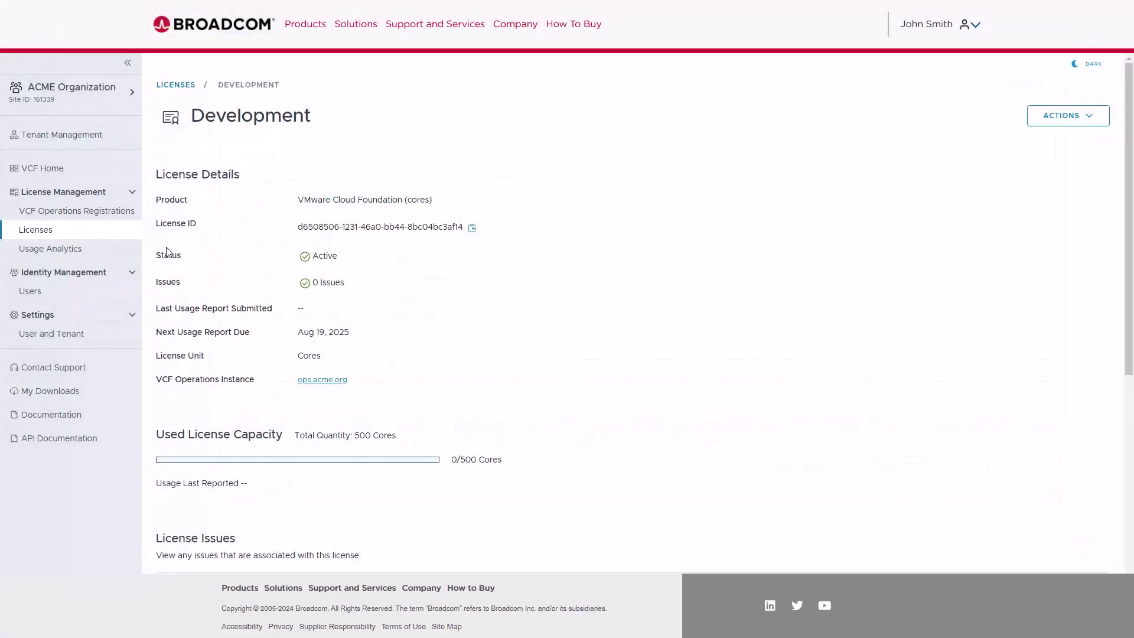
# - Remove the Development license from the disconnected ops.acme.org instance
pyautogui.click(94, 236)
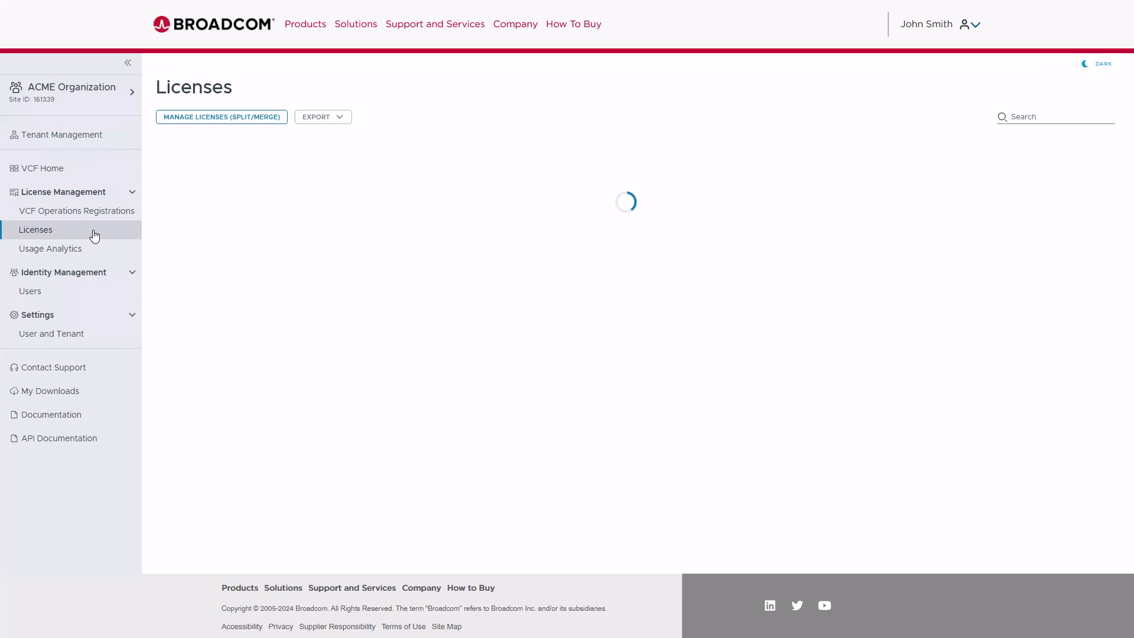
pyautogui.click(170, 213)
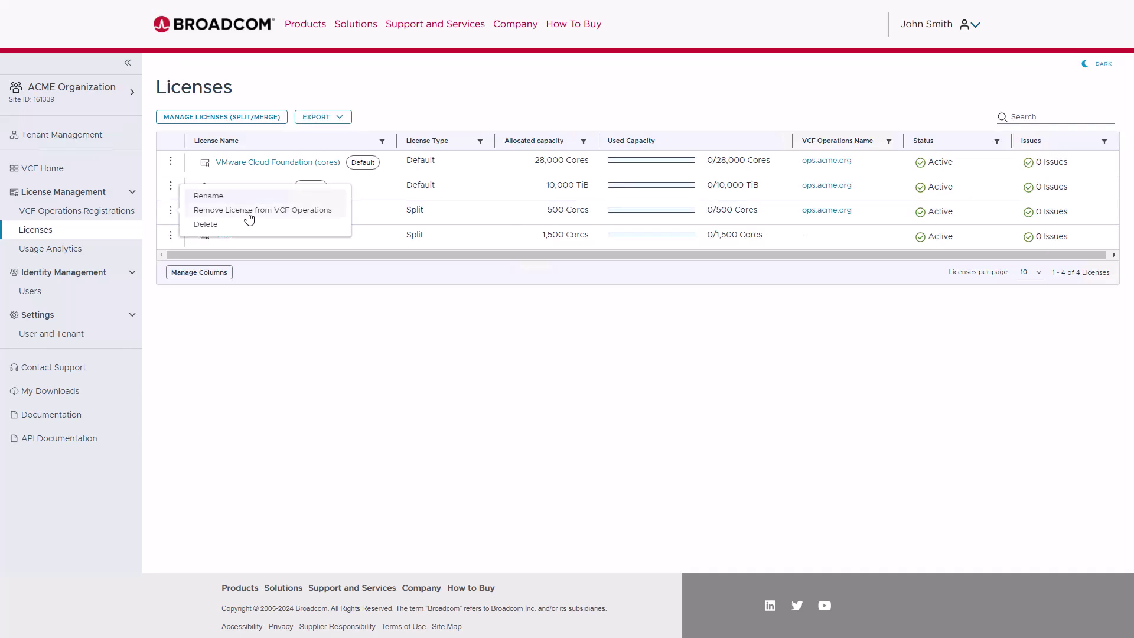
pyautogui.click(248, 213)
pyautogui.click(782, 364)
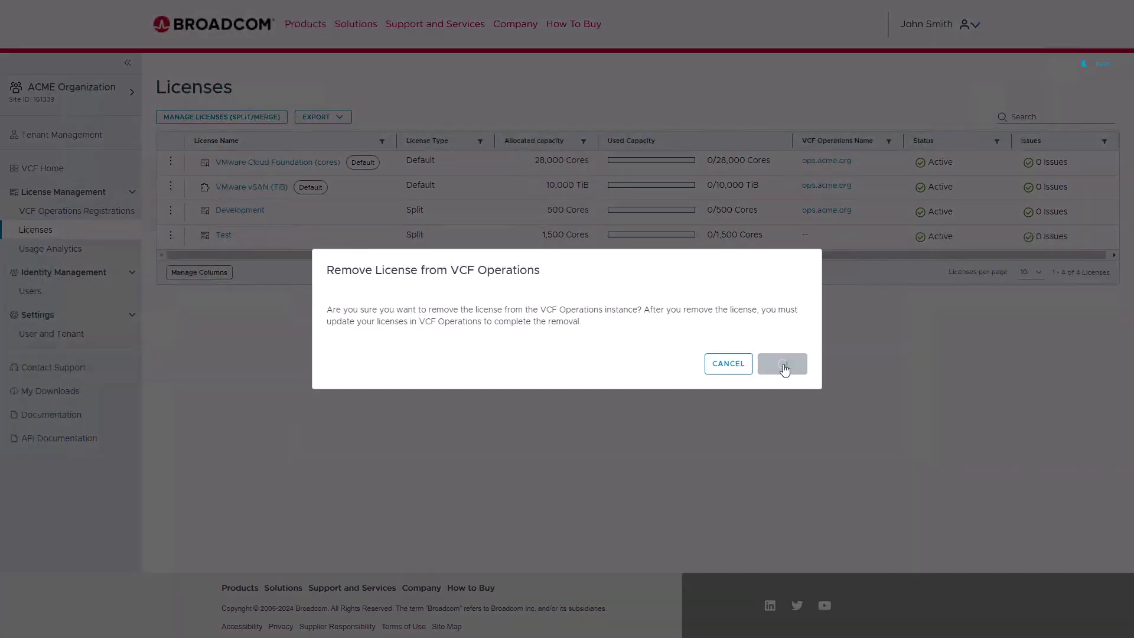
# - Save the updated license file and finish the removal
pyautogui.click(454, 335)
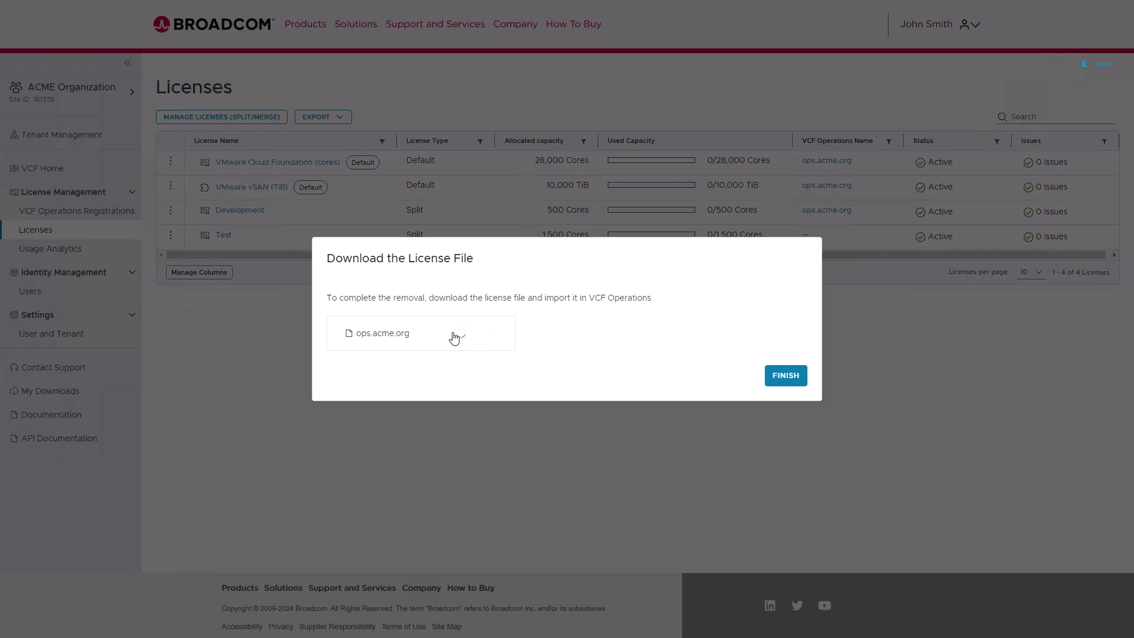
pyautogui.click(700, 396)
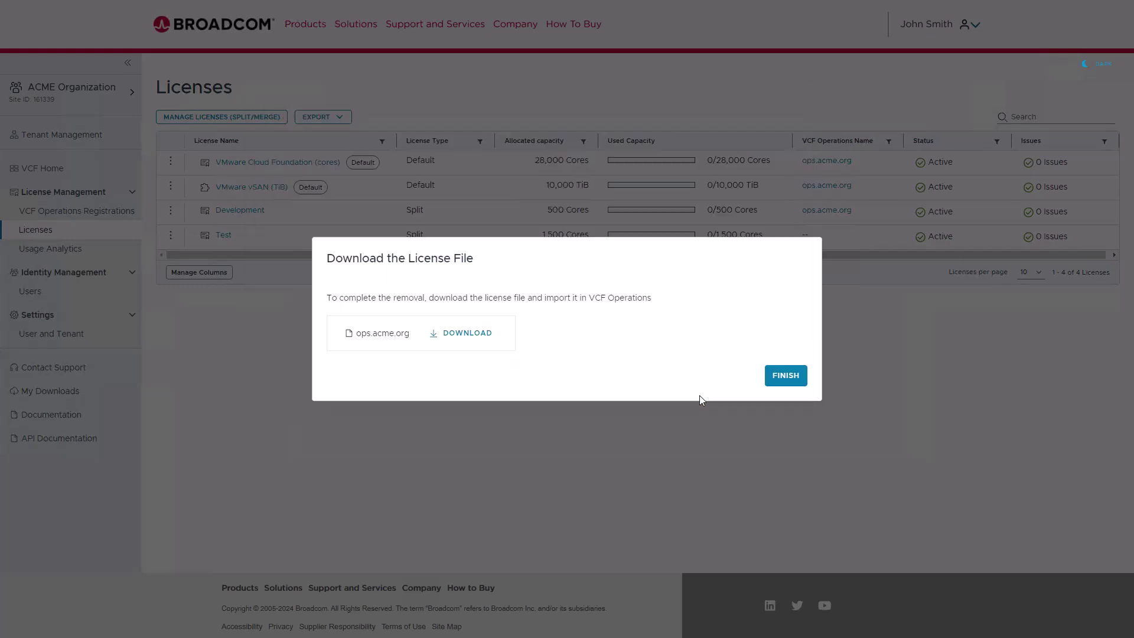
pyautogui.click(787, 379)
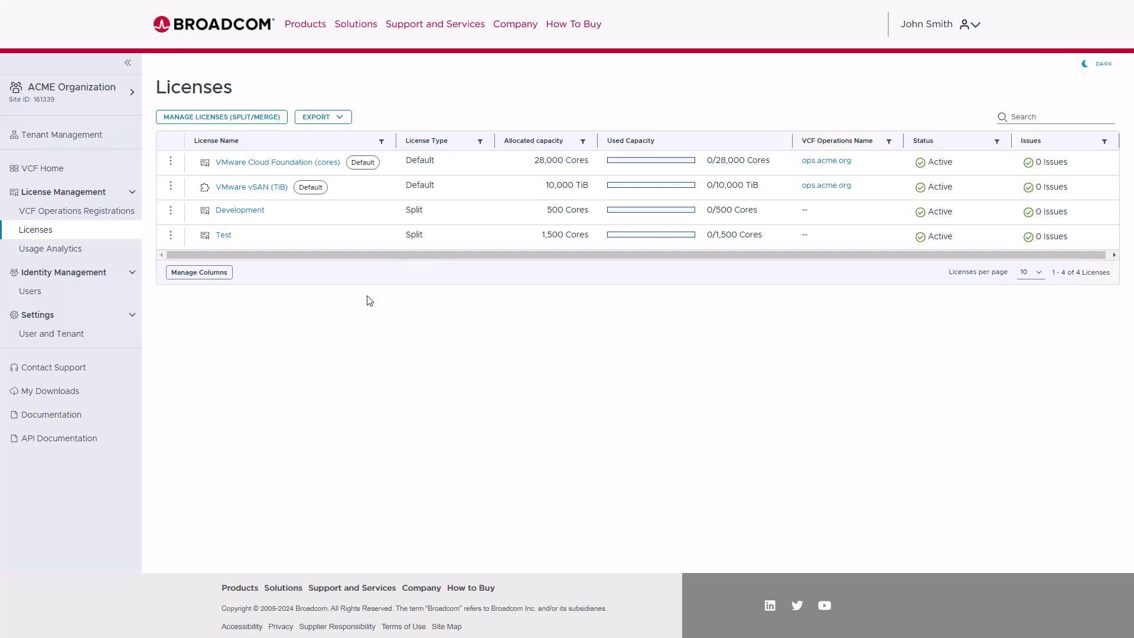
# - Delete the Development license, returning its cores to the 28,500-core default license
pyautogui.click(170, 211)
pyautogui.click(204, 225)
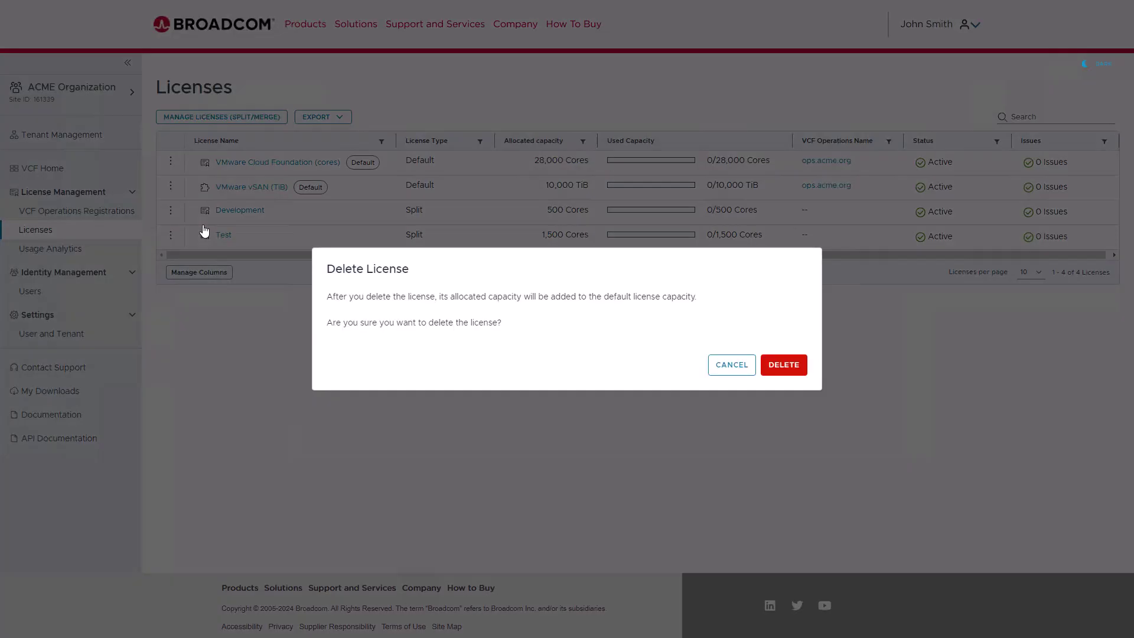
pyautogui.click(774, 370)
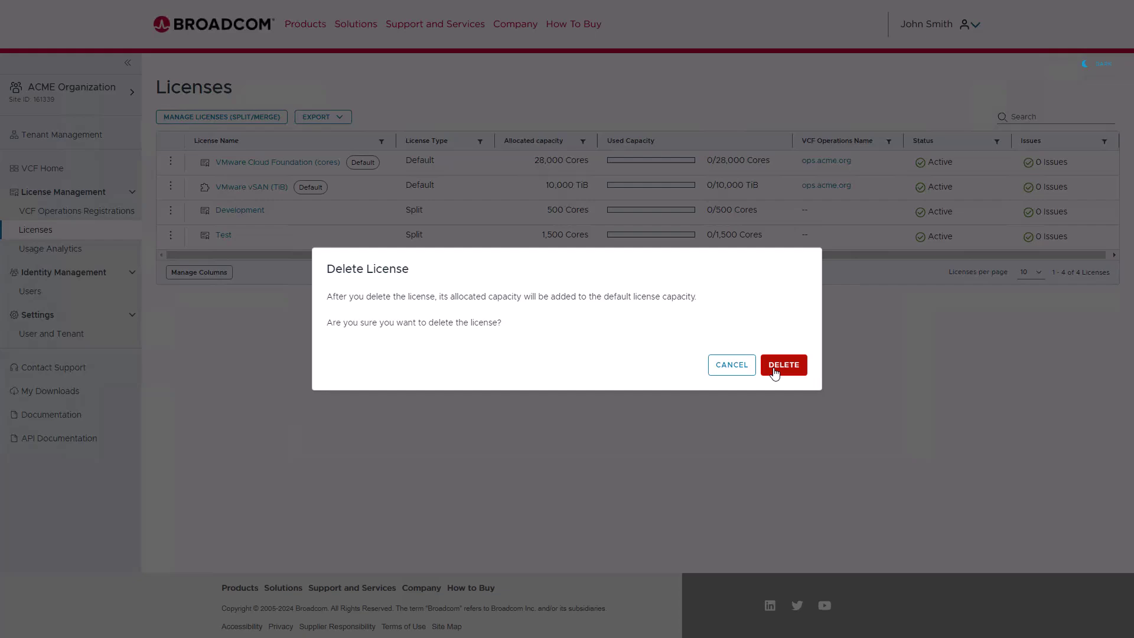